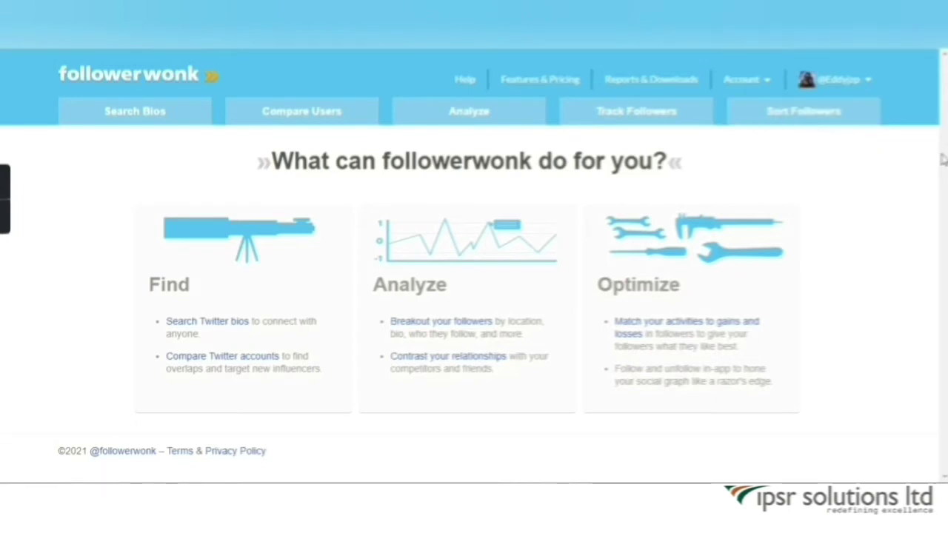
- Open the Twitter bio search and enter digital marketing as the search term, keeping the scope on searching Twitter profiles
{"action": "left_click", "coordinate": [148, 116]}
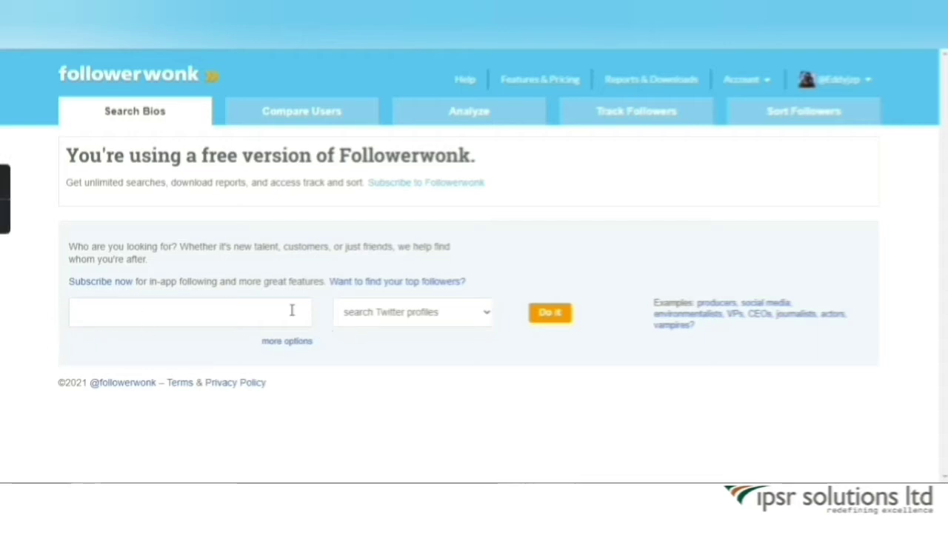
{"action": "left_click", "coordinate": [202, 310]}
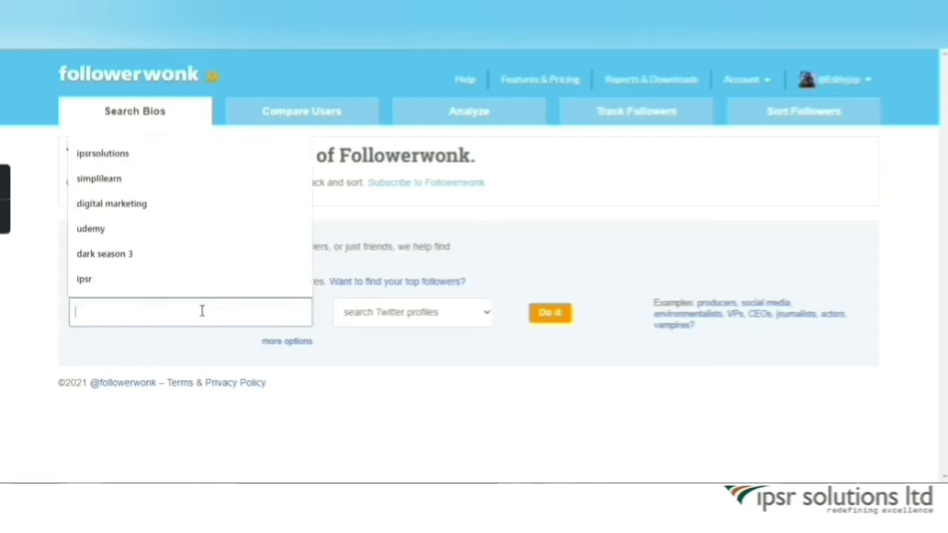
{"action": "left_click", "coordinate": [142, 208]}
{"action": "left_click", "coordinate": [487, 314]}
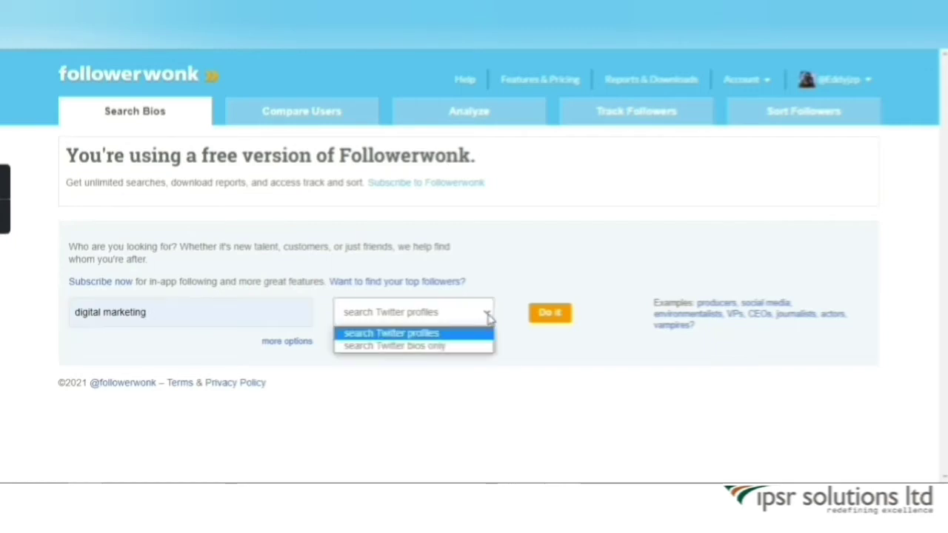
{"action": "left_click", "coordinate": [488, 316]}
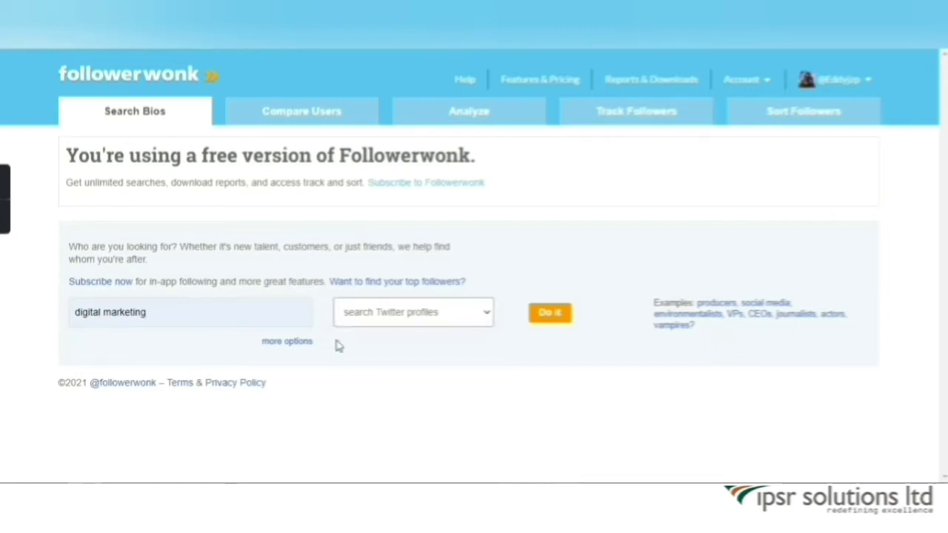
- Show the additional search options, set the location to kerala, and run the Twitter profile search
{"action": "left_click", "coordinate": [297, 343]}
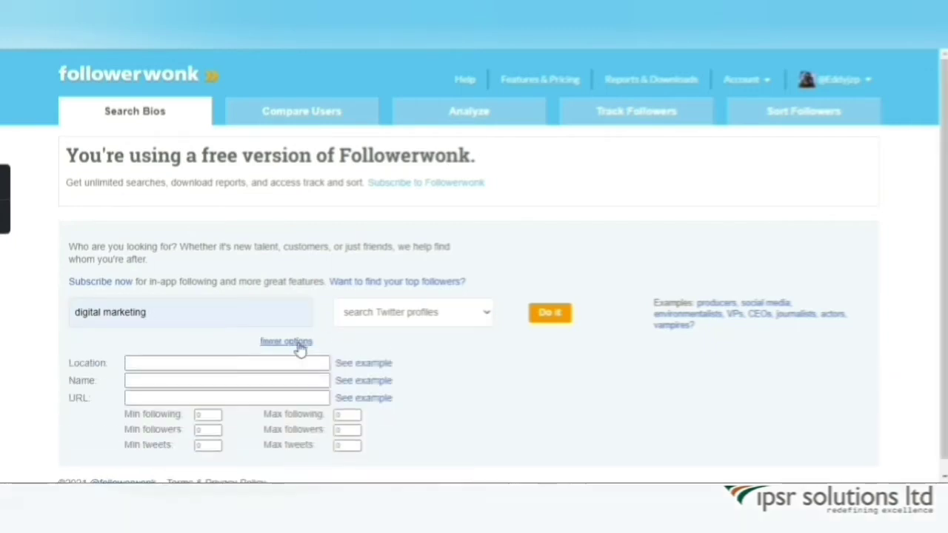
{"action": "scroll", "coordinate": [679, 325], "scroll_direction": "down", "scroll_amount": 1}
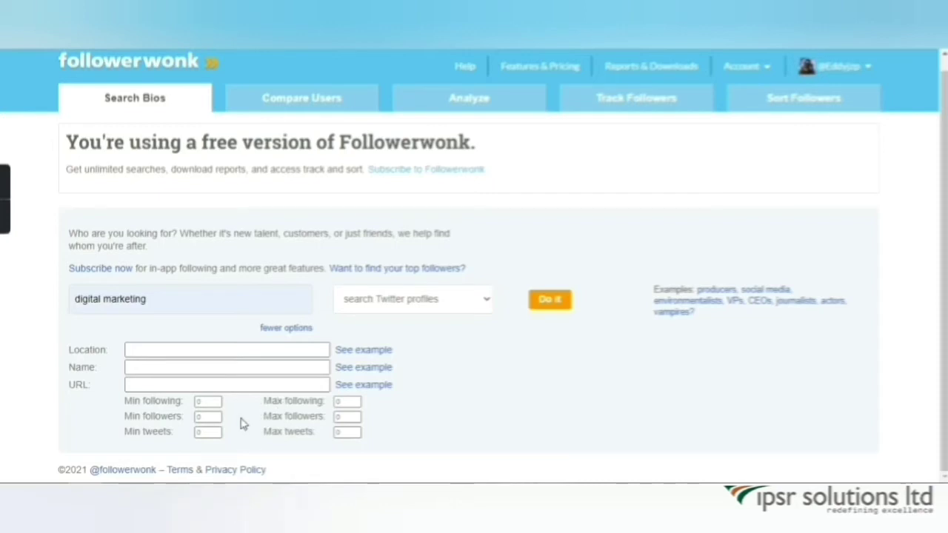
{"action": "left_click", "coordinate": [180, 353]}
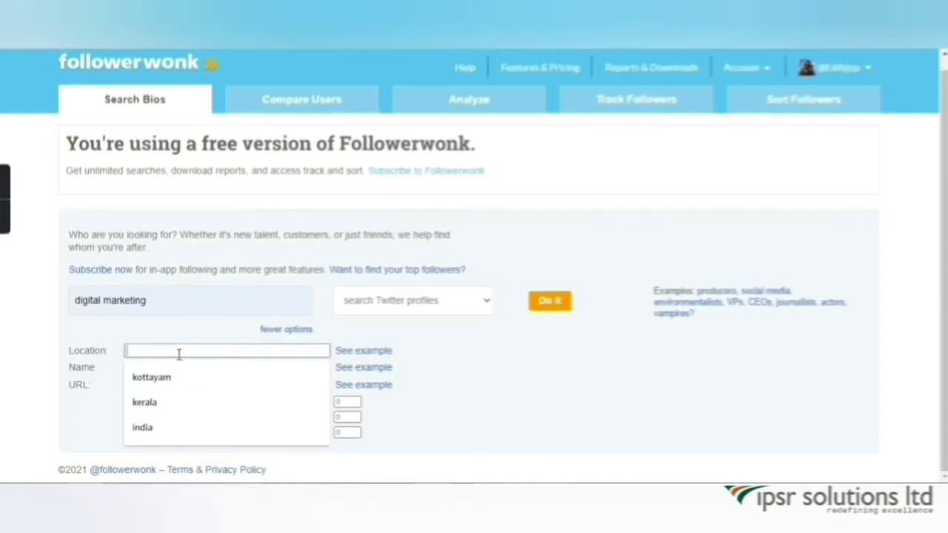
{"action": "left_click", "coordinate": [171, 400]}
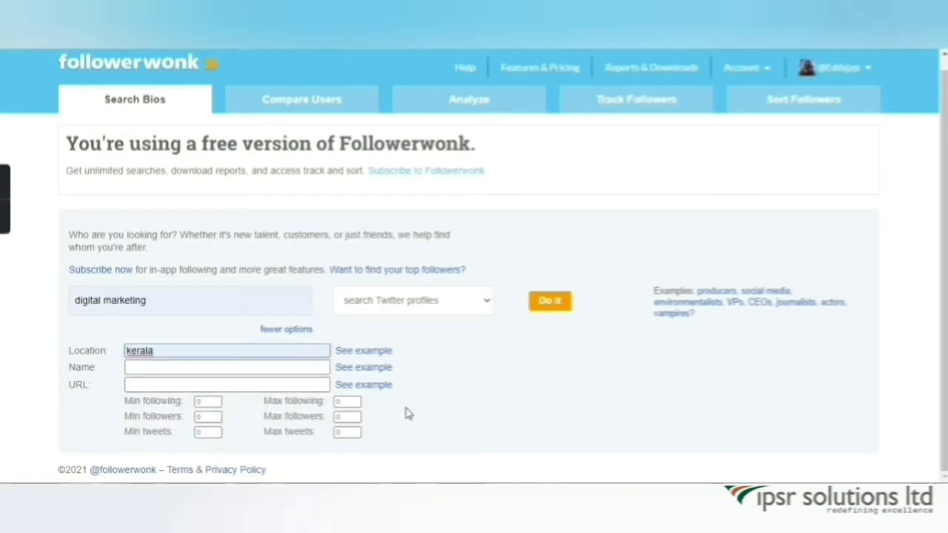
{"action": "left_click", "coordinate": [492, 303]}
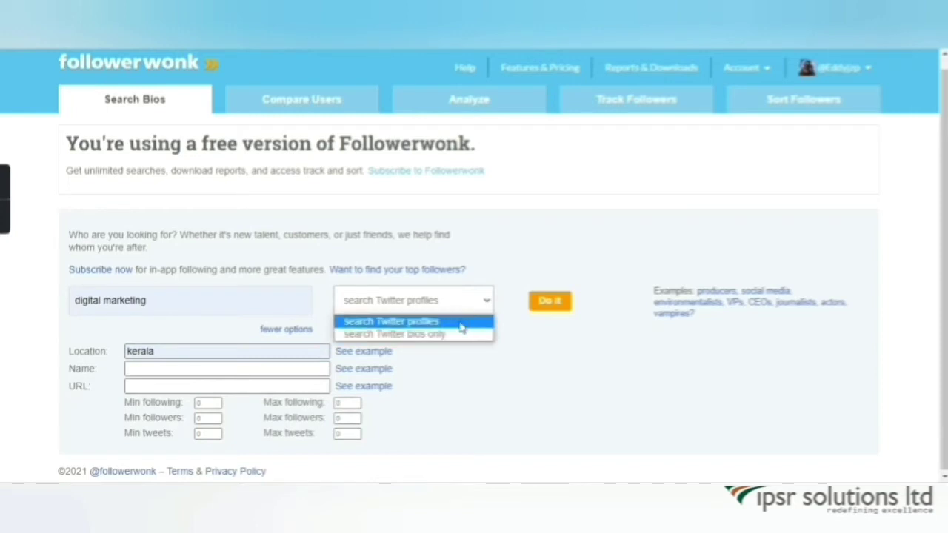
{"action": "left_click", "coordinate": [492, 303]}
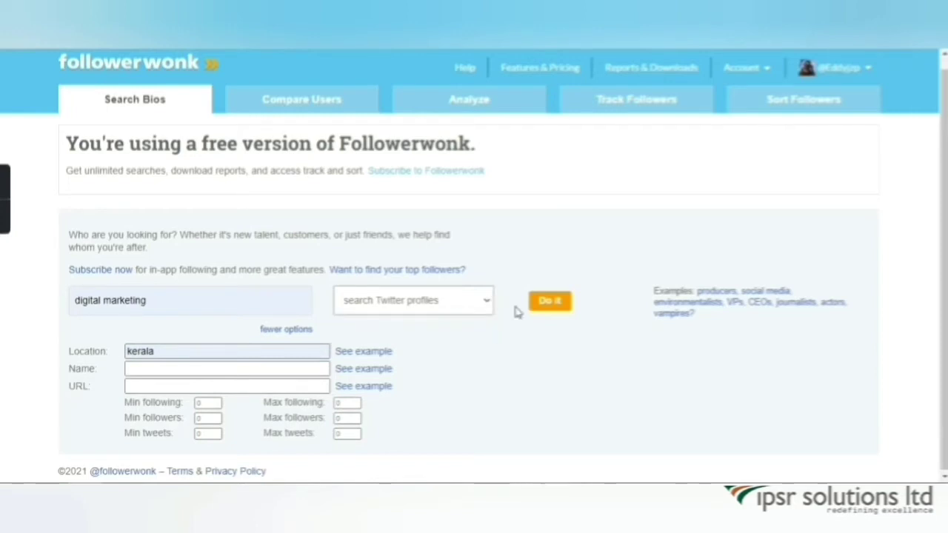
{"action": "left_click", "coordinate": [565, 312]}
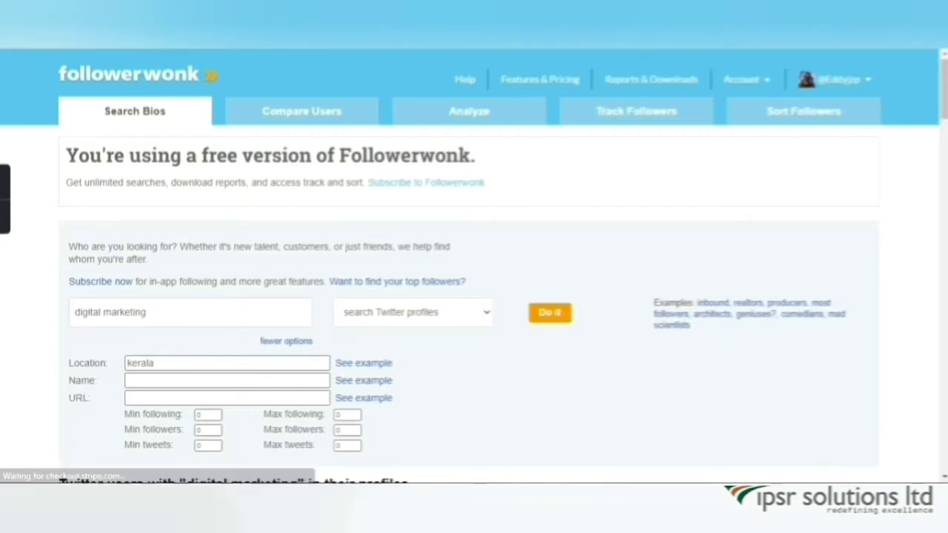
- Look through the matching Twitter profiles and sort them by Social Authority
{"action": "scroll", "coordinate": [565, 312], "scroll_direction": "down", "scroll_amount": 2}
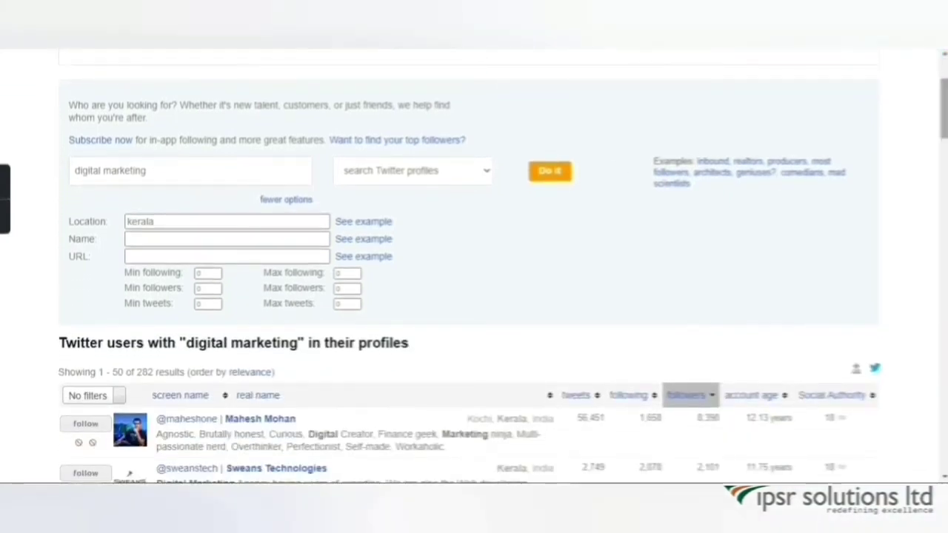
{"action": "scroll", "coordinate": [474, 282], "scroll_direction": "down", "scroll_amount": 4}
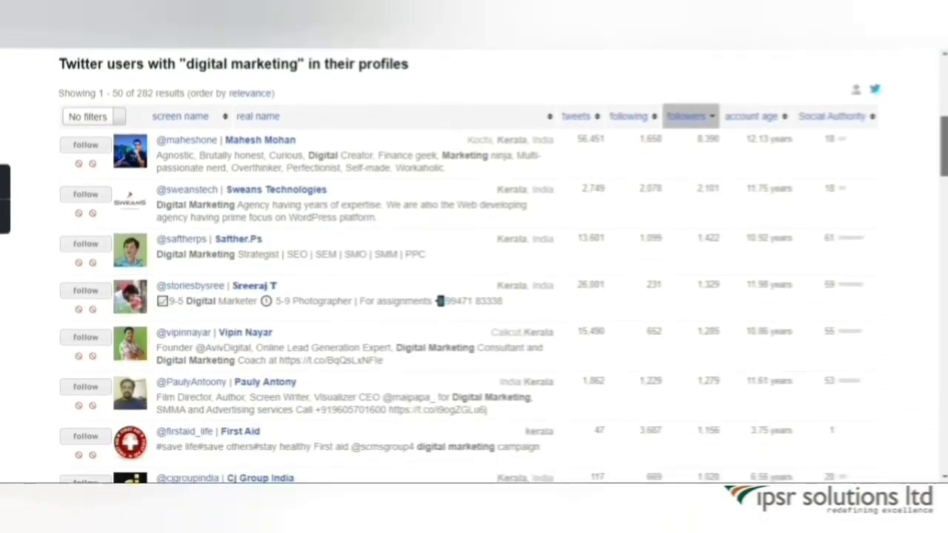
{"action": "scroll", "coordinate": [473, 267], "scroll_direction": "up", "scroll_amount": 1}
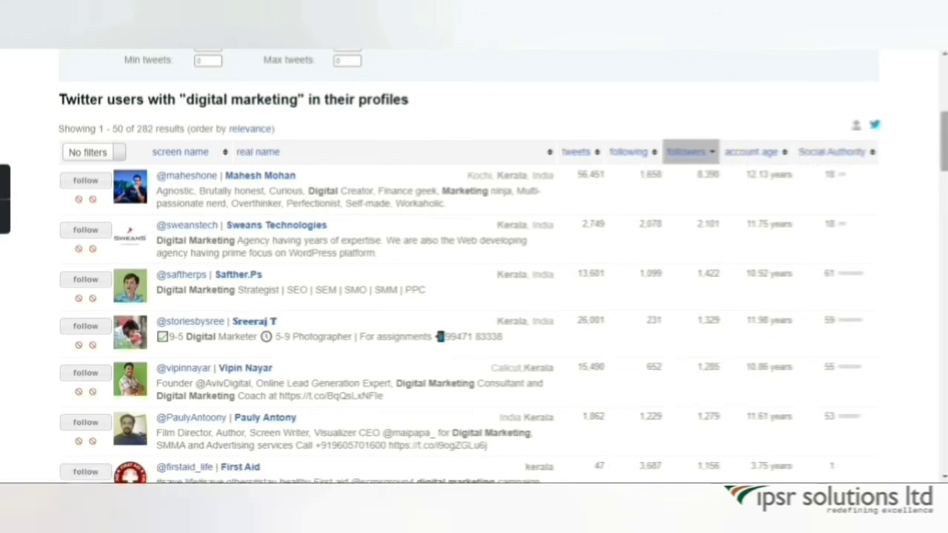
{"action": "left_click", "coordinate": [822, 157]}
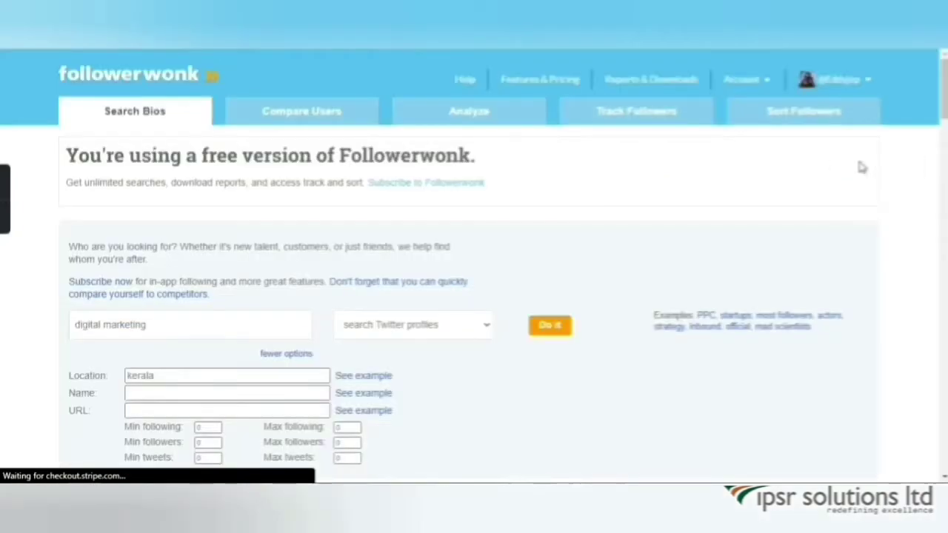
{"action": "scroll", "coordinate": [474, 296], "scroll_direction": "down", "scroll_amount": 6}
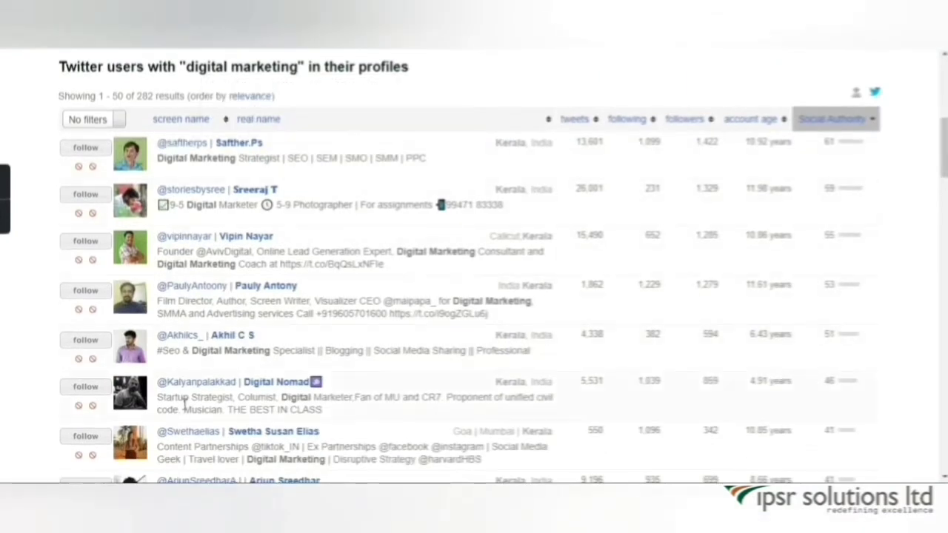
{"action": "left_click_drag", "start_coordinate": [943, 149], "coordinate": [943, 98]}
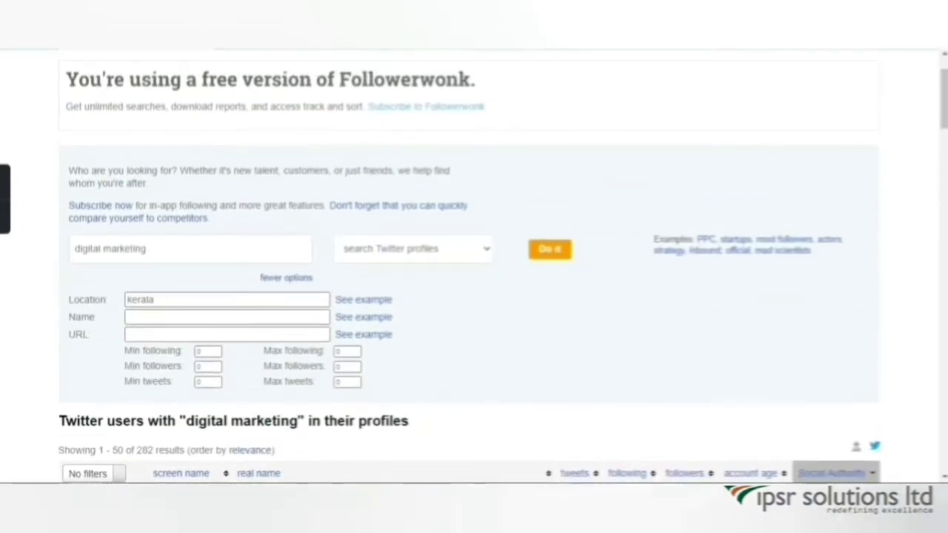
{"action": "scroll", "coordinate": [842, 163], "scroll_direction": "up", "scroll_amount": 1}
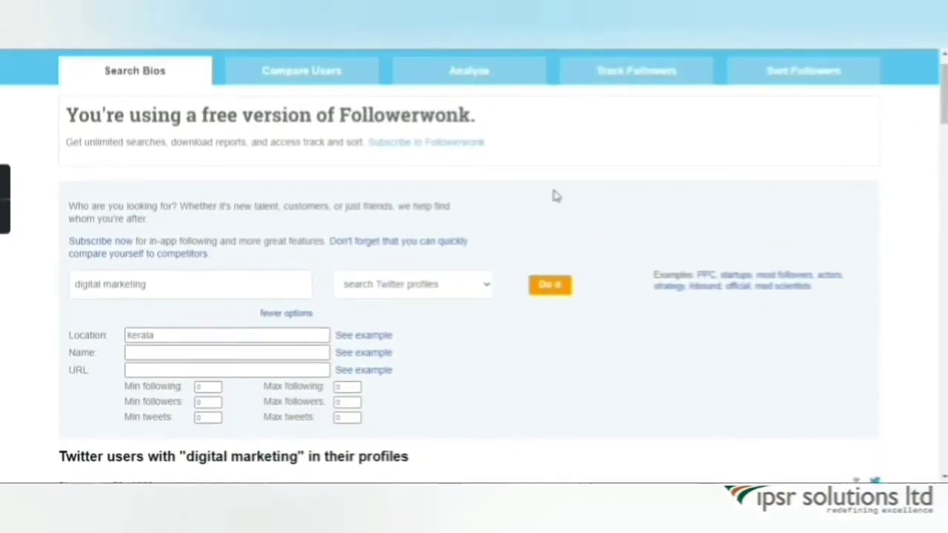
{"action": "left_click", "coordinate": [300, 89]}
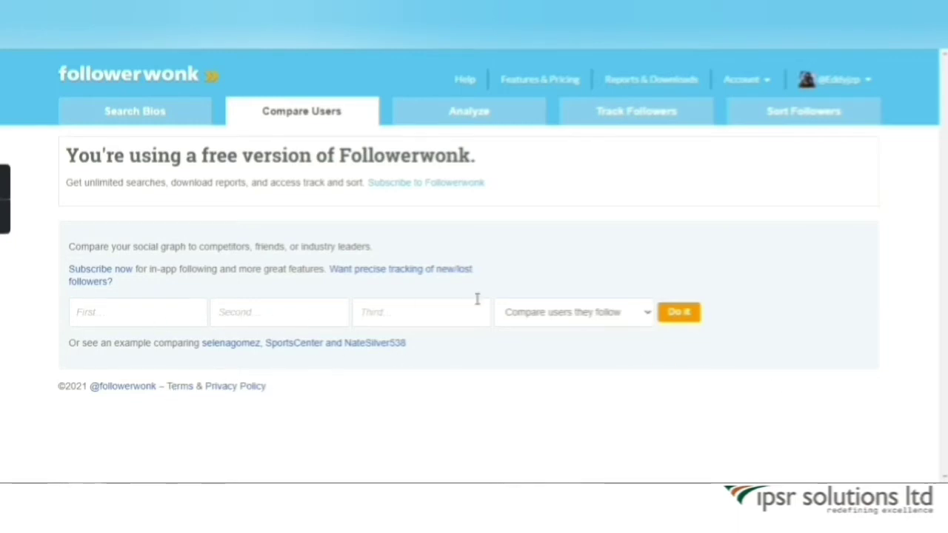
{"action": "left_click", "coordinate": [183, 307]}
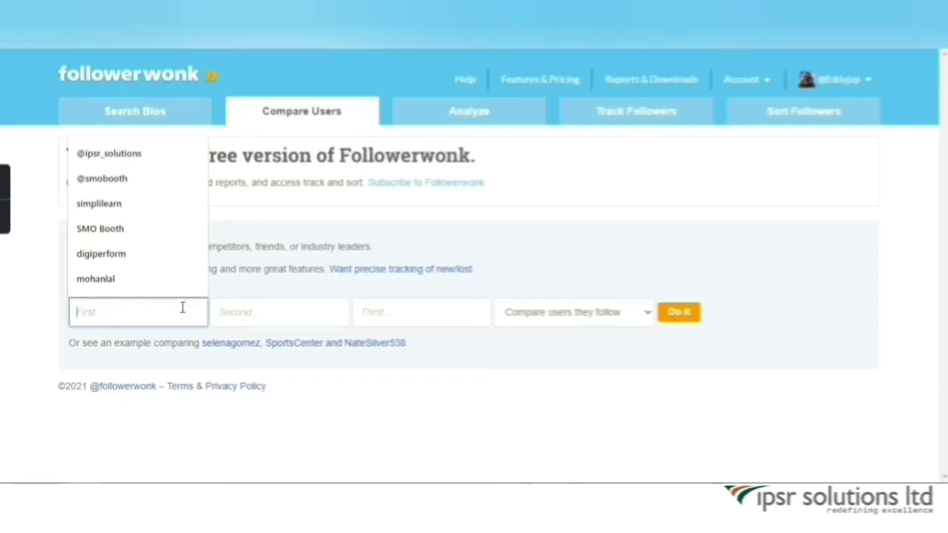
{"action": "left_click", "coordinate": [122, 188]}
{"action": "left_click", "coordinate": [240, 312]}
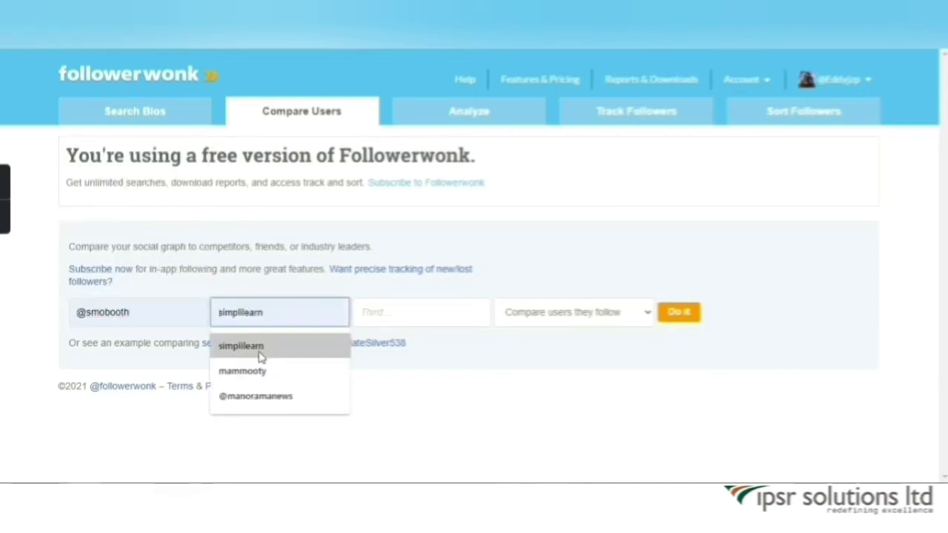
{"action": "left_click", "coordinate": [260, 346]}
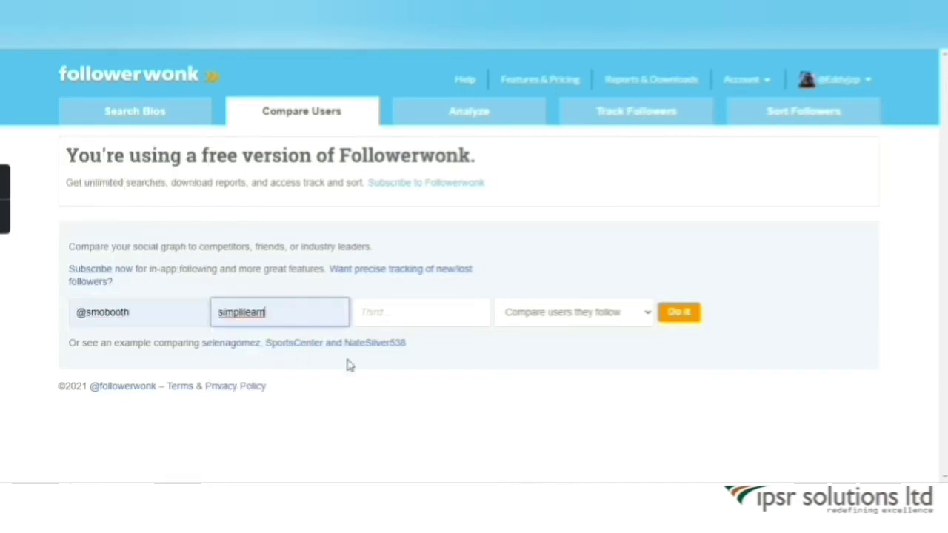
- Set the comparison type to Compare their followers and run the comparison of the two accounts
{"action": "left_click", "coordinate": [645, 318]}
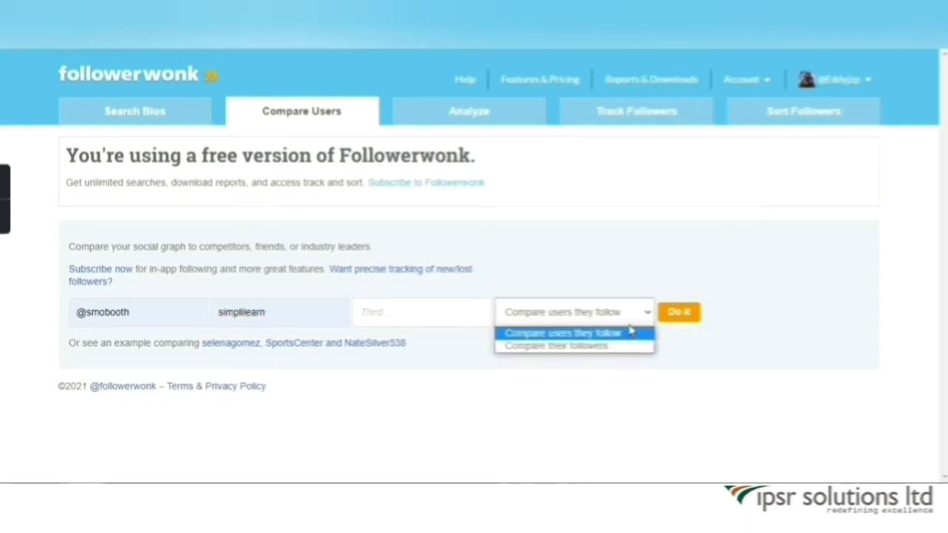
{"action": "left_click", "coordinate": [626, 348]}
{"action": "left_click", "coordinate": [680, 317]}
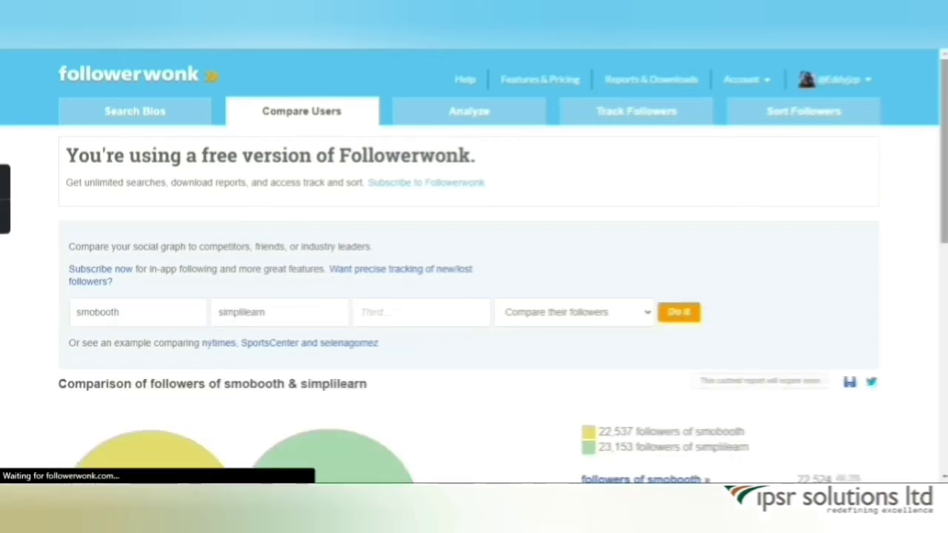
- Examine the follower overlap, account profile statistics and activity charts in the smobooth and simplilearn comparison report
{"action": "scroll", "coordinate": [683, 324], "scroll_direction": "down", "scroll_amount": 1}
{"action": "scroll", "coordinate": [474, 266], "scroll_direction": "down", "scroll_amount": 4}
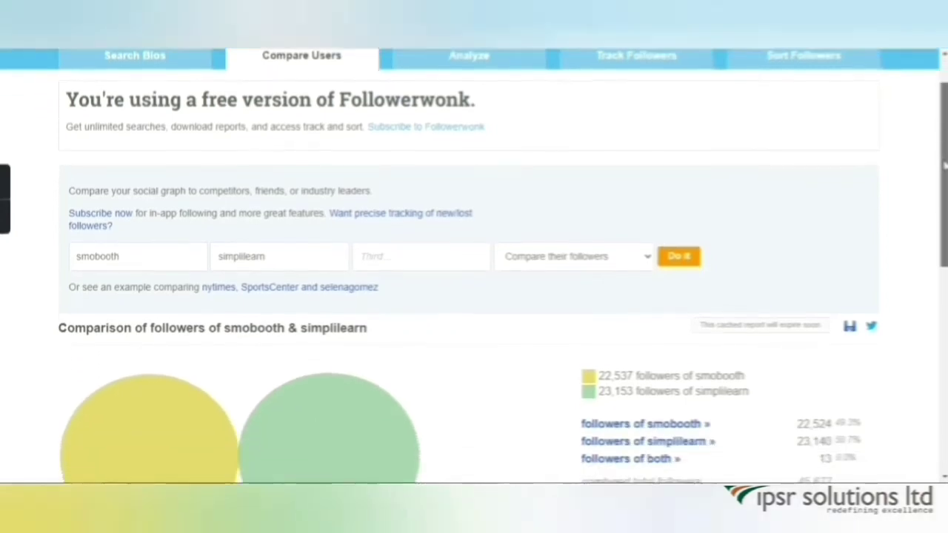
{"action": "scroll", "coordinate": [906, 381], "scroll_direction": "down", "scroll_amount": 1}
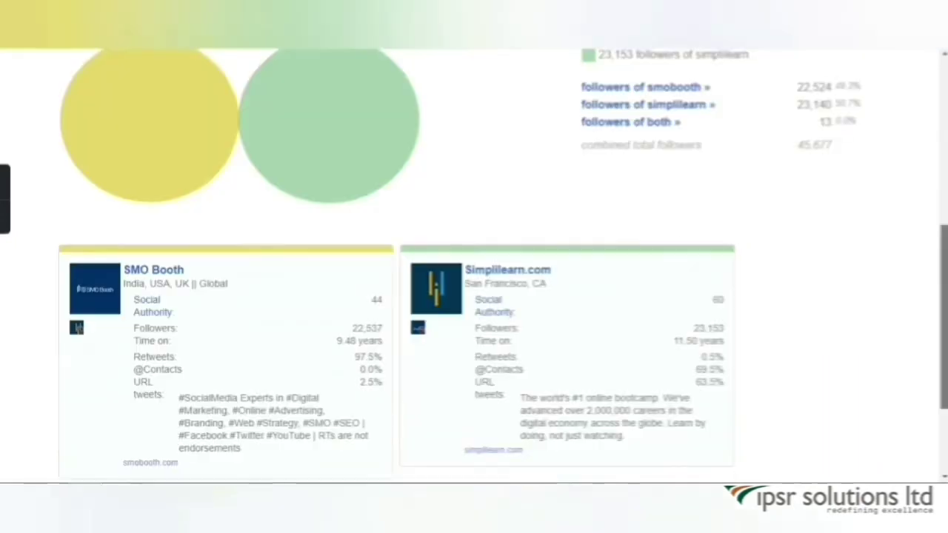
{"action": "scroll", "coordinate": [766, 345], "scroll_direction": "down", "scroll_amount": 3}
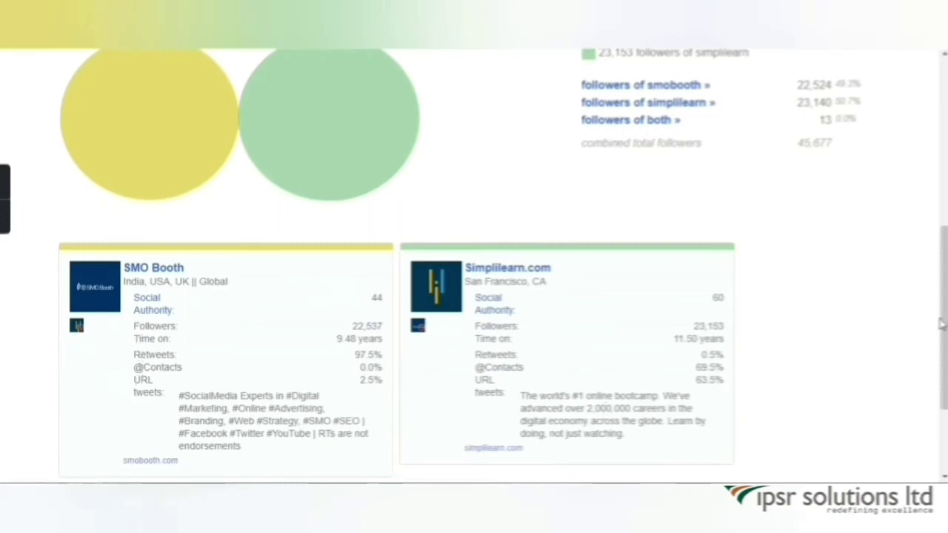
{"action": "scroll", "coordinate": [942, 324], "scroll_direction": "down", "scroll_amount": 2}
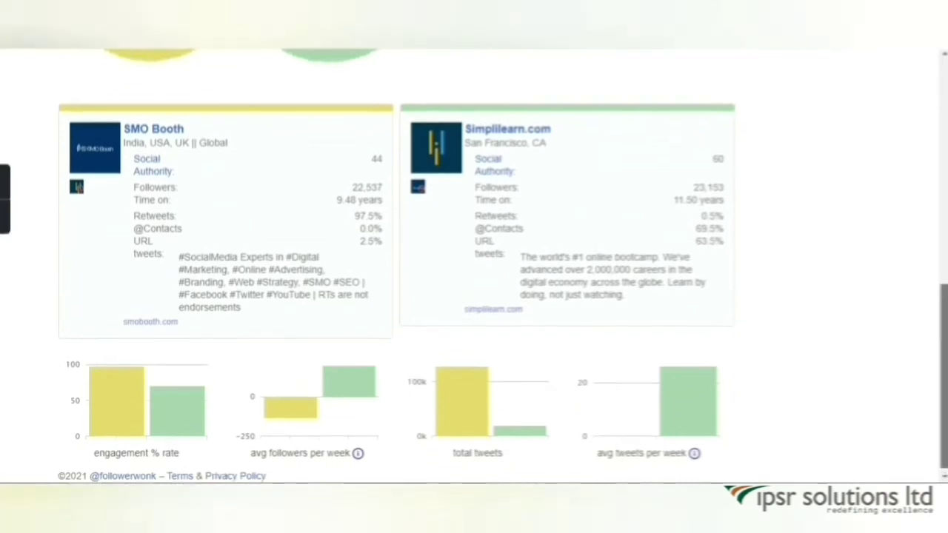
{"action": "scroll", "coordinate": [106, 436], "scroll_direction": "up", "scroll_amount": 15}
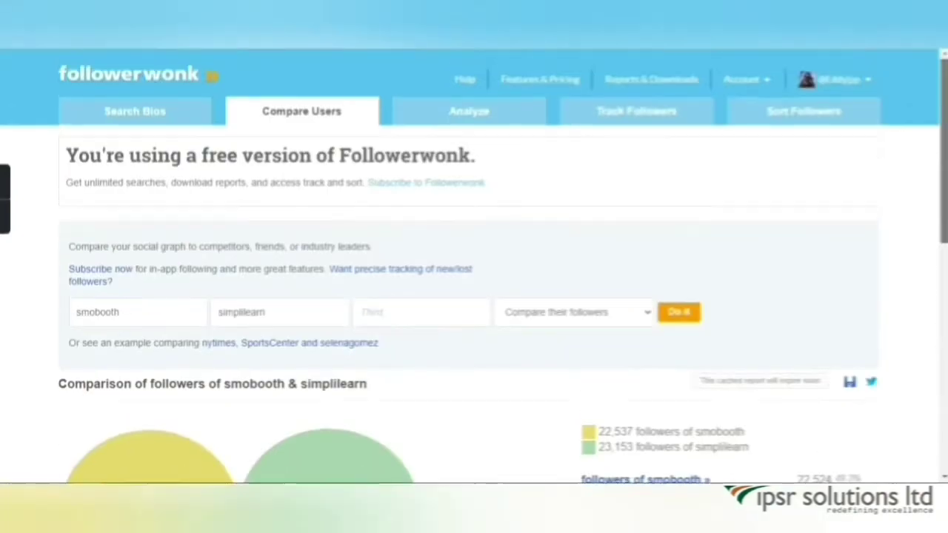
- Open the Analyze page, enter simplilearn as the screen name, and check the available analysis types
{"action": "left_click", "coordinate": [455, 120]}
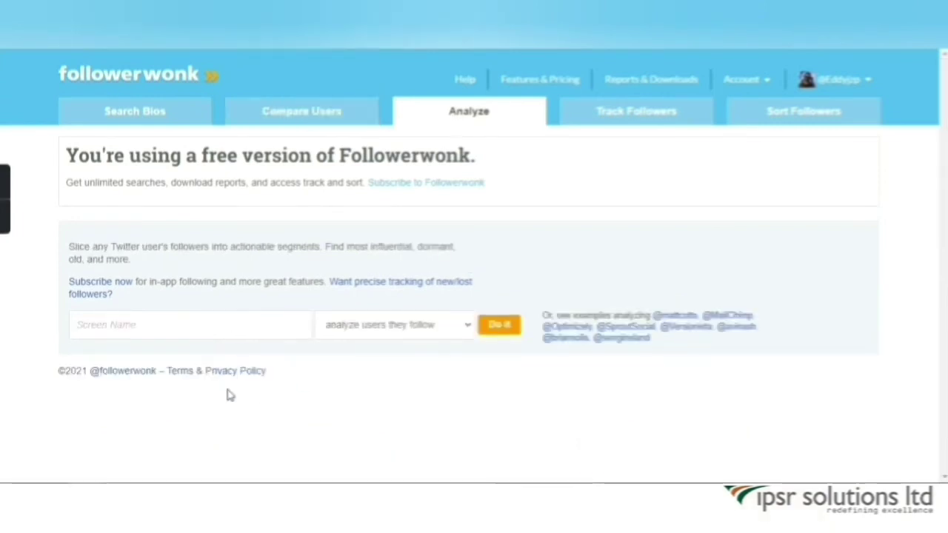
{"action": "left_click", "coordinate": [170, 333]}
{"action": "left_click", "coordinate": [119, 226]}
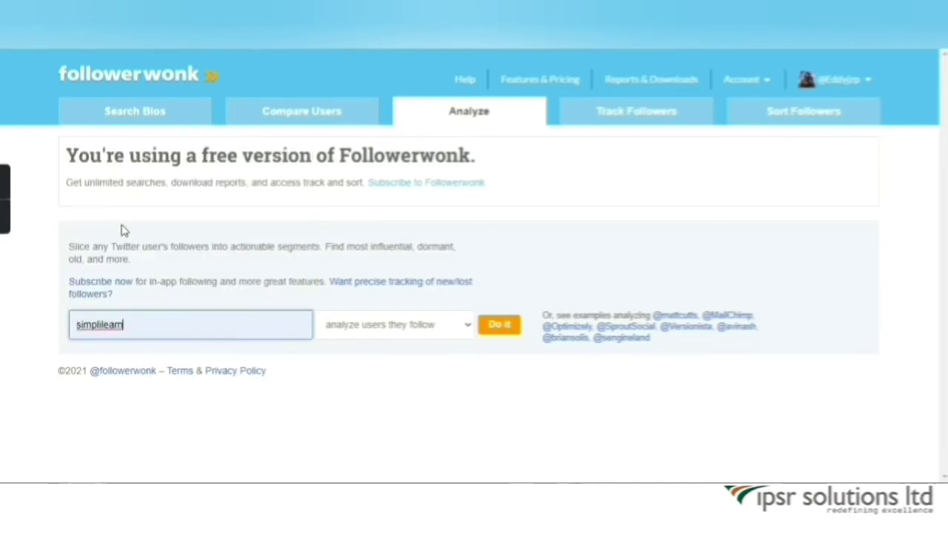
{"action": "left_click", "coordinate": [469, 332]}
{"action": "left_click", "coordinate": [469, 332]}
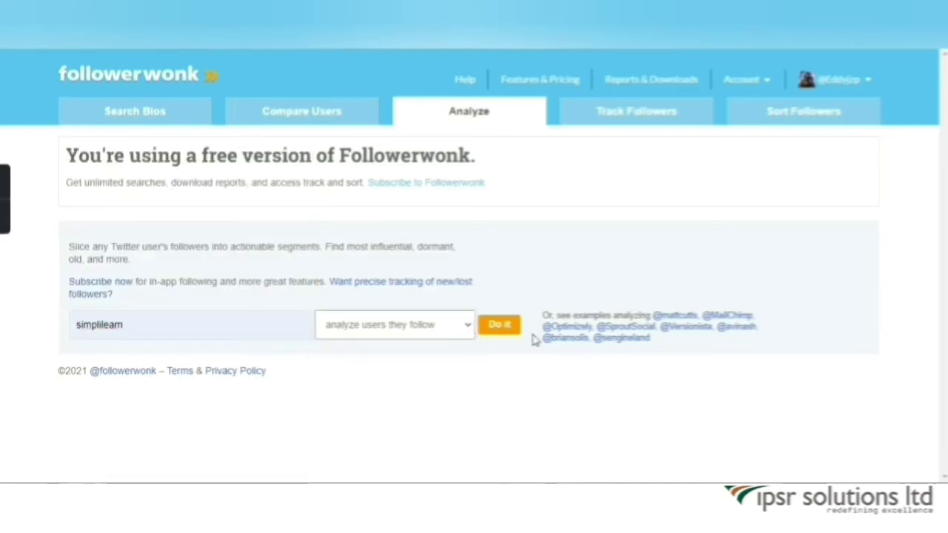
- Set the analysis type to analyze users they follow and run the analysis for simplilearn
{"action": "left_click", "coordinate": [461, 327]}
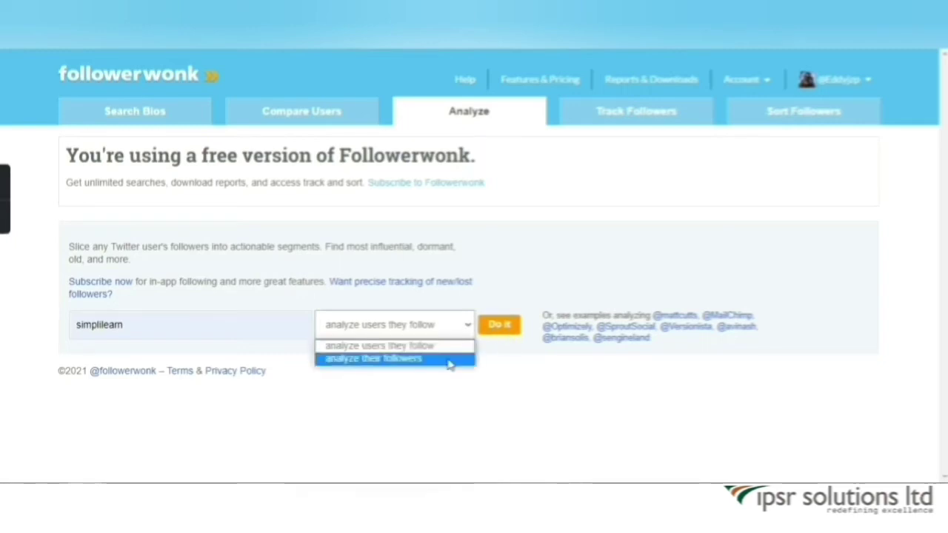
{"action": "left_click", "coordinate": [449, 358]}
{"action": "left_click", "coordinate": [469, 326]}
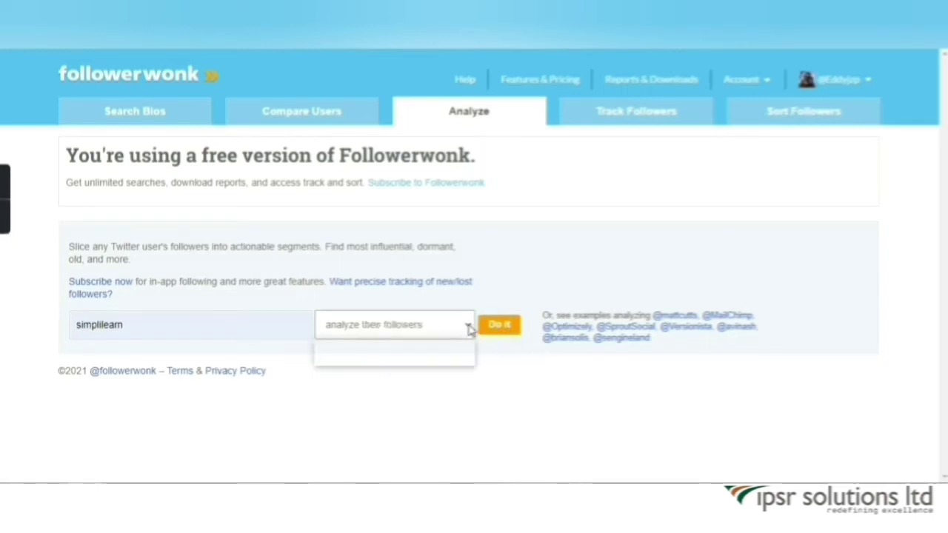
{"action": "left_click", "coordinate": [415, 343]}
{"action": "left_click", "coordinate": [496, 327]}
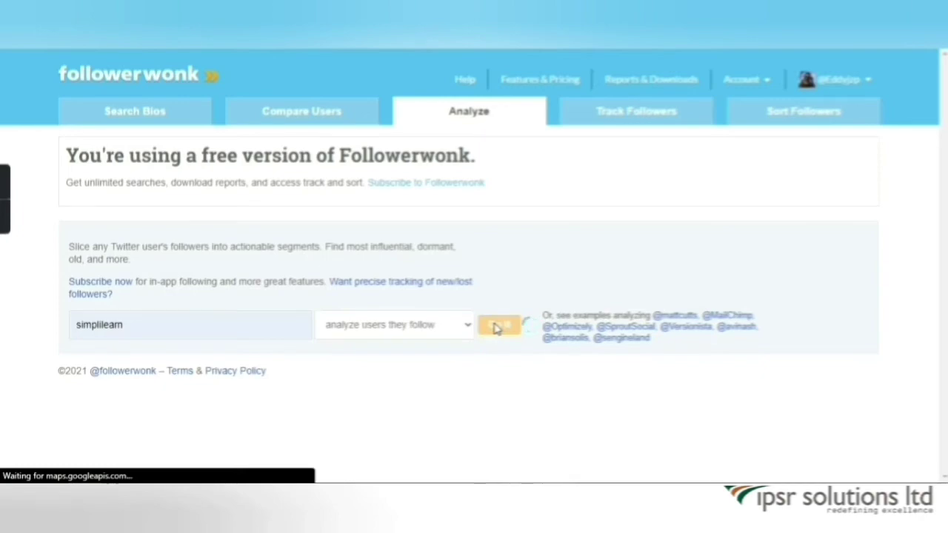
- Examine the most active hours charts and the bio and location word clouds in the analysis of users simplilearn follows
{"action": "scroll", "coordinate": [496, 327], "scroll_direction": "down", "scroll_amount": 10}
{"action": "scroll", "coordinate": [474, 296], "scroll_direction": "down", "scroll_amount": 2}
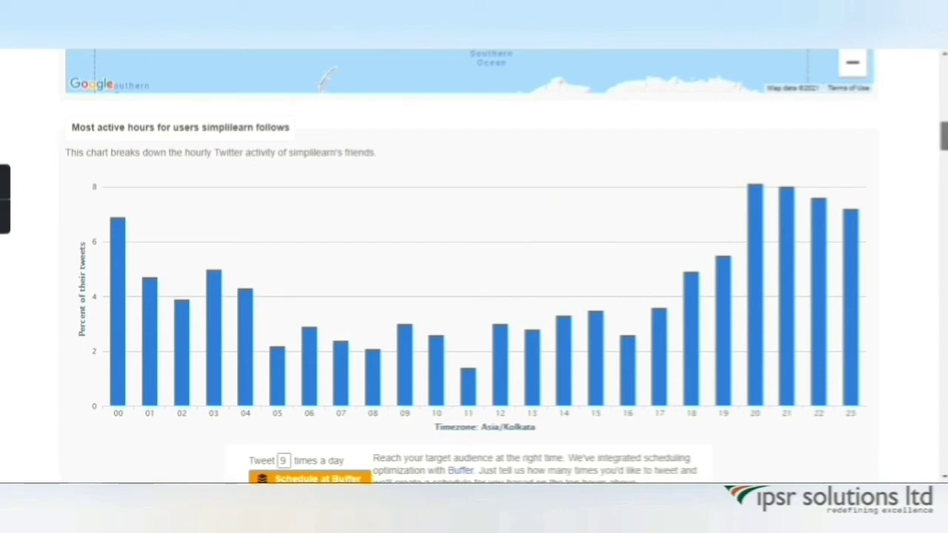
{"action": "scroll", "coordinate": [474, 296], "scroll_direction": "down", "scroll_amount": 4}
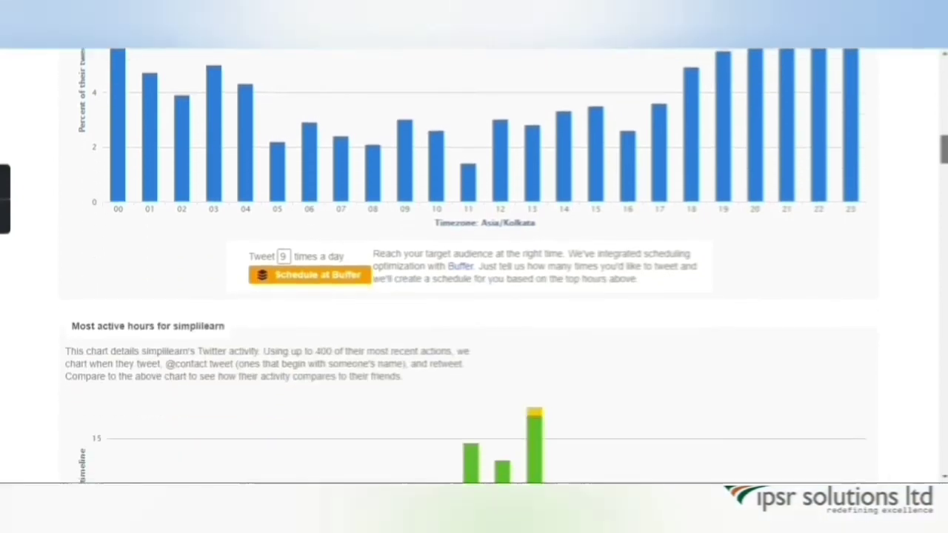
{"action": "scroll", "coordinate": [474, 296], "scroll_direction": "down", "scroll_amount": 2}
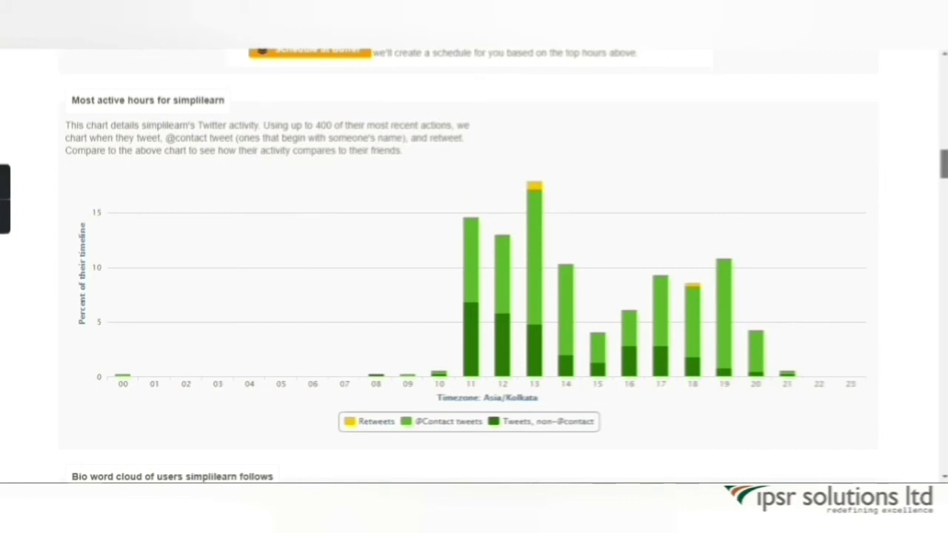
{"action": "scroll", "coordinate": [474, 267], "scroll_direction": "down", "scroll_amount": 4}
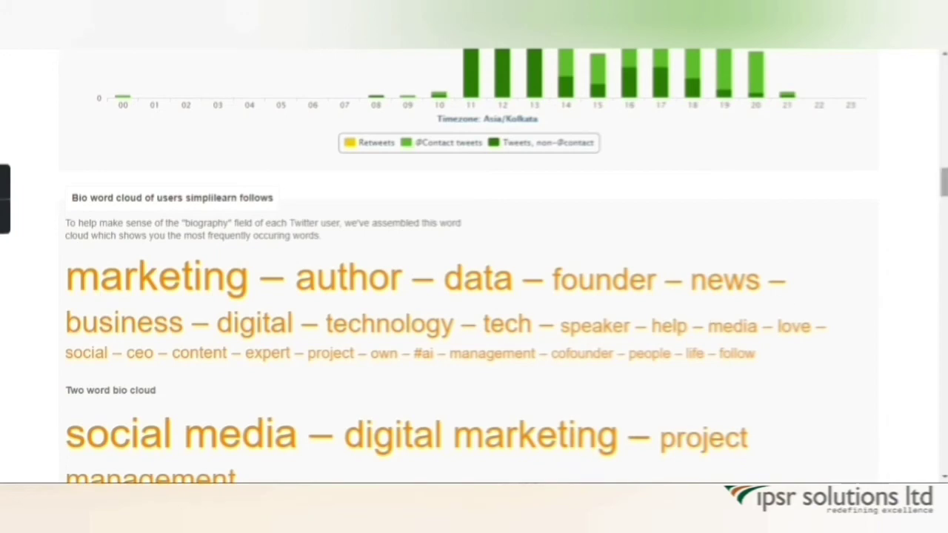
{"action": "scroll", "coordinate": [474, 266], "scroll_direction": "down", "scroll_amount": 2}
{"action": "scroll", "coordinate": [474, 266], "scroll_direction": "down", "scroll_amount": 3}
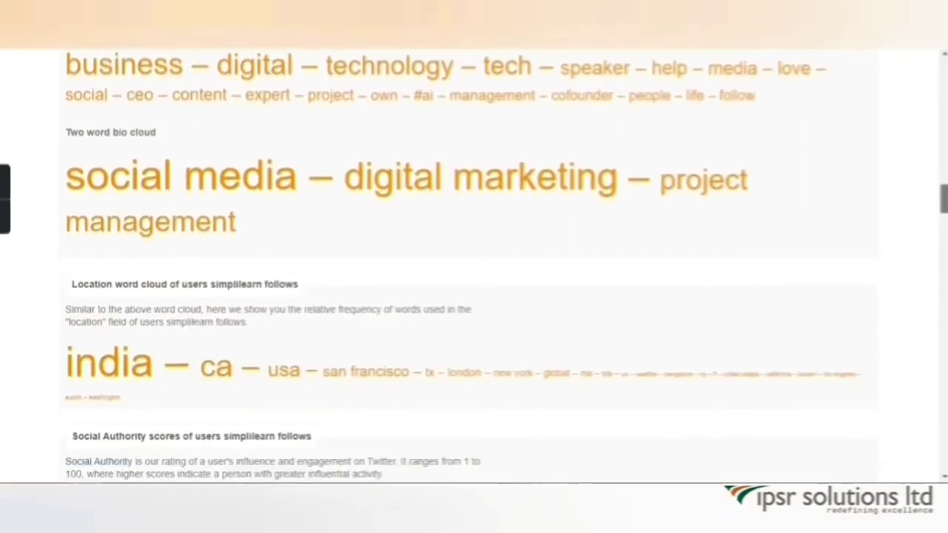
{"action": "scroll", "coordinate": [474, 266], "scroll_direction": "down", "scroll_amount": 2}
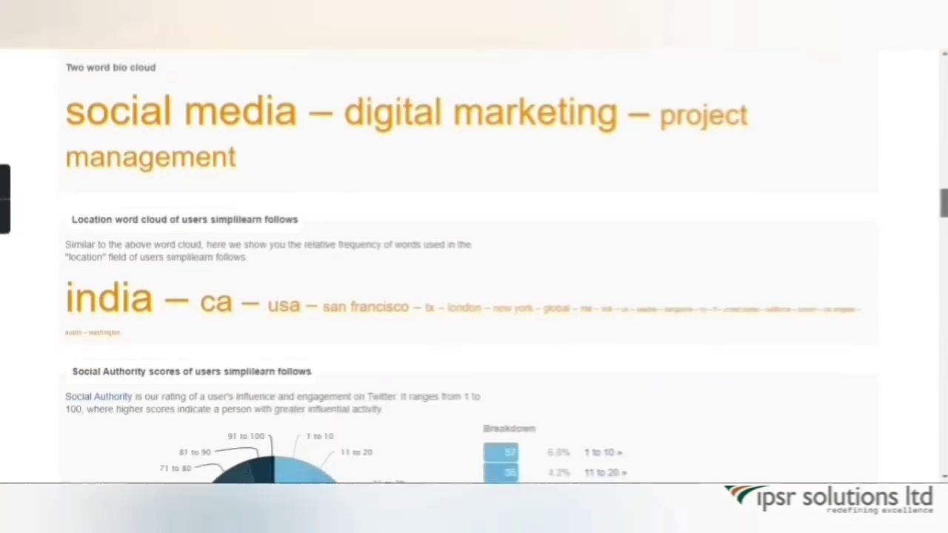
- Review the Social Authority, gender, follower and following counts, account age, tweet recency and total tweets breakdowns of users simplilearn follows
{"action": "scroll", "coordinate": [474, 266], "scroll_direction": "down", "scroll_amount": 3}
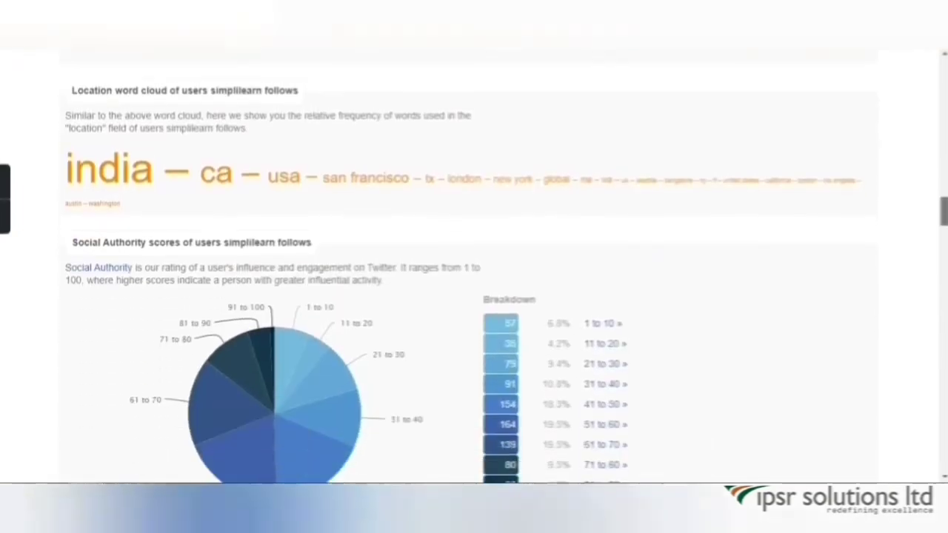
{"action": "scroll", "coordinate": [474, 267], "scroll_direction": "down", "scroll_amount": 1}
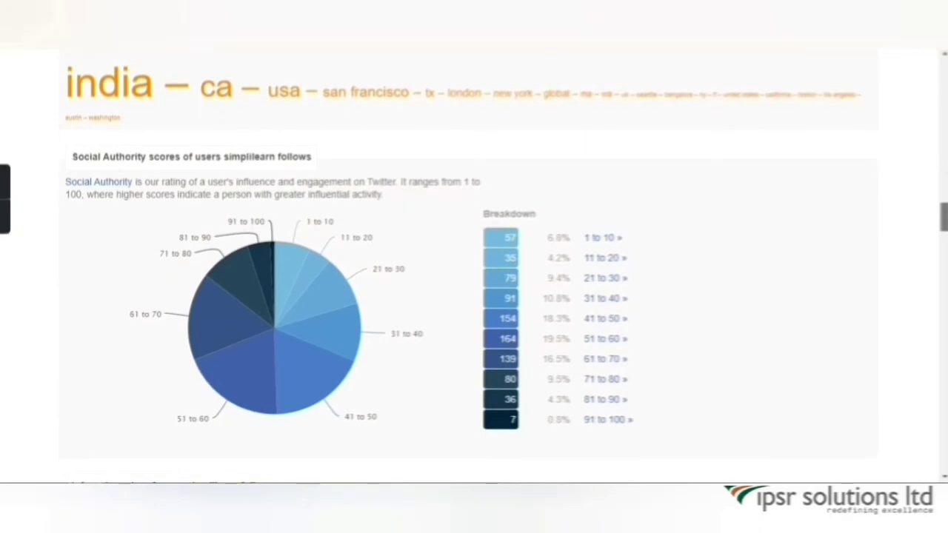
{"action": "scroll", "coordinate": [474, 267], "scroll_direction": "down", "scroll_amount": 10}
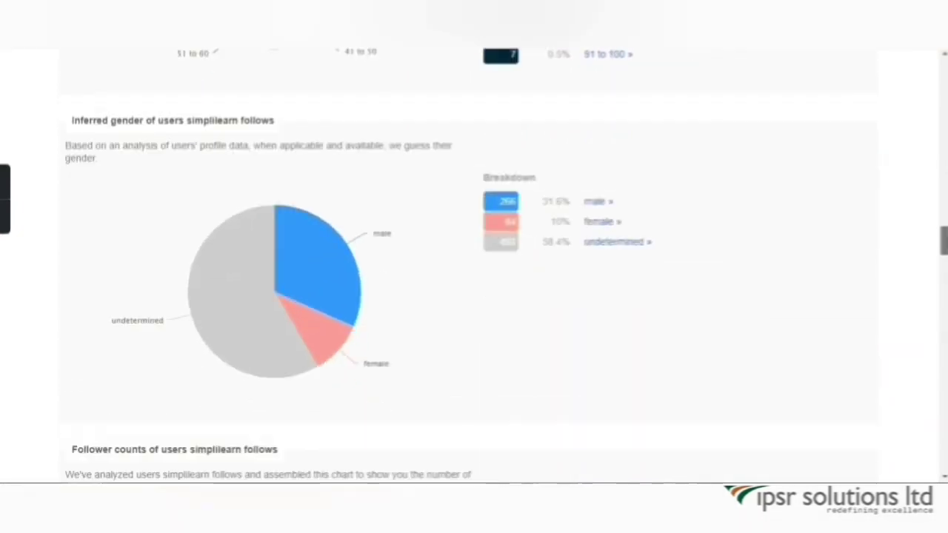
{"action": "scroll", "coordinate": [474, 267], "scroll_direction": "down", "scroll_amount": 10}
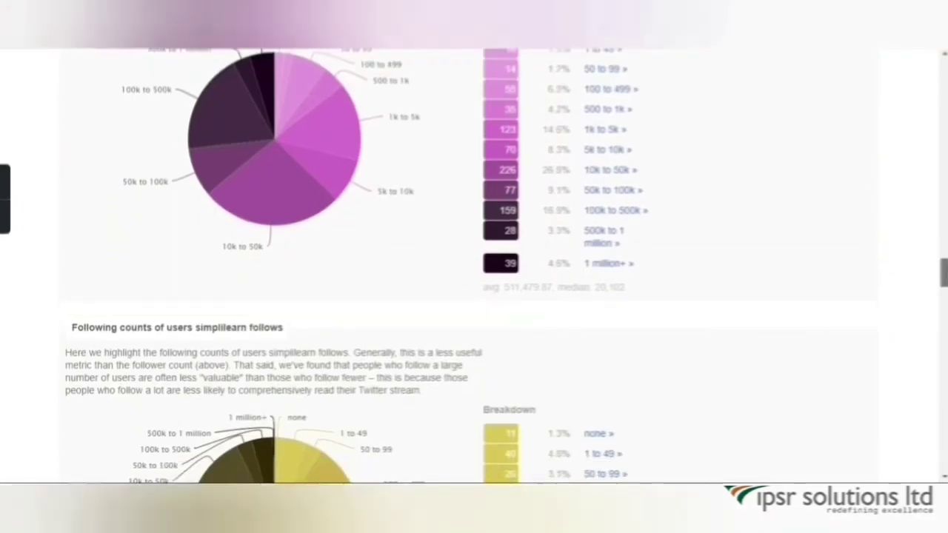
{"action": "scroll", "coordinate": [474, 266], "scroll_direction": "down", "scroll_amount": 10}
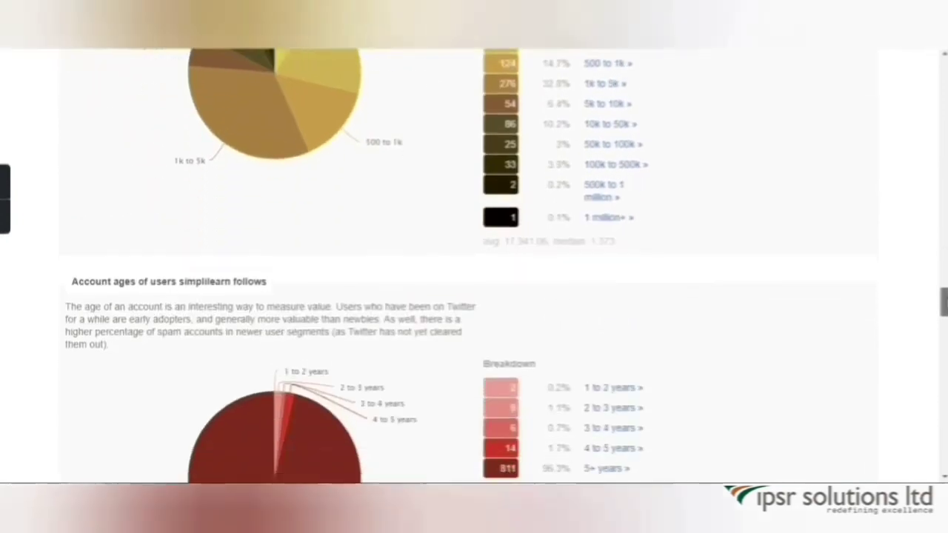
{"action": "scroll", "coordinate": [474, 267], "scroll_direction": "down", "scroll_amount": 1}
{"action": "scroll", "coordinate": [473, 266], "scroll_direction": "down", "scroll_amount": 5}
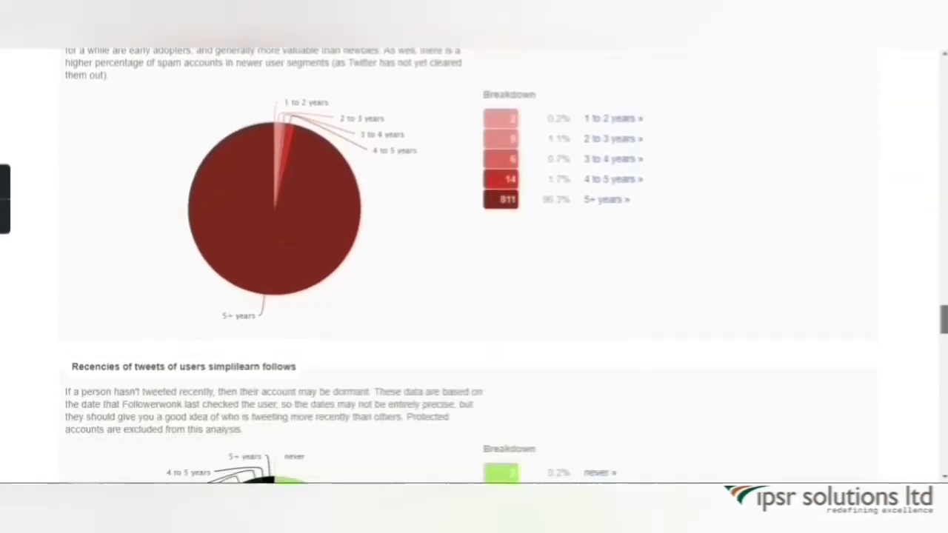
{"action": "scroll", "coordinate": [474, 266], "scroll_direction": "down", "scroll_amount": 7}
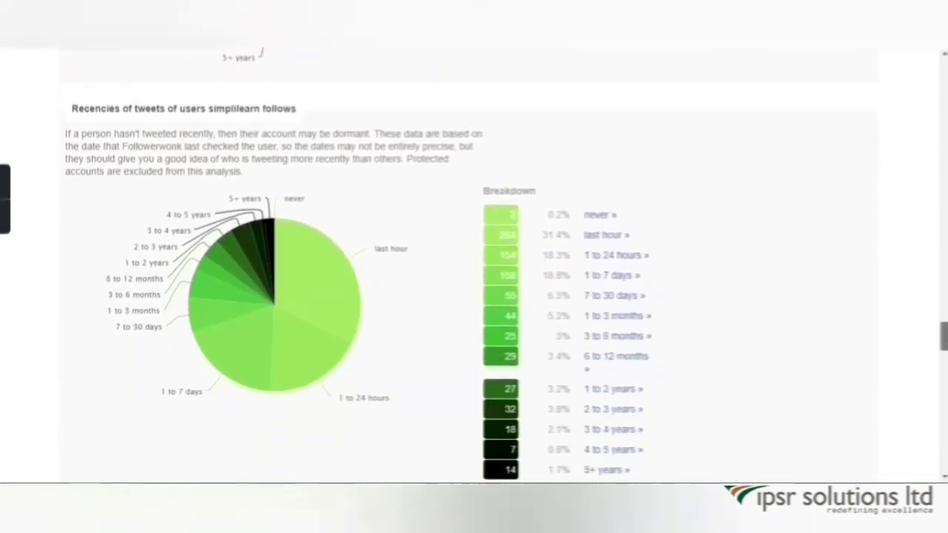
{"action": "scroll", "coordinate": [474, 266], "scroll_direction": "down", "scroll_amount": 7}
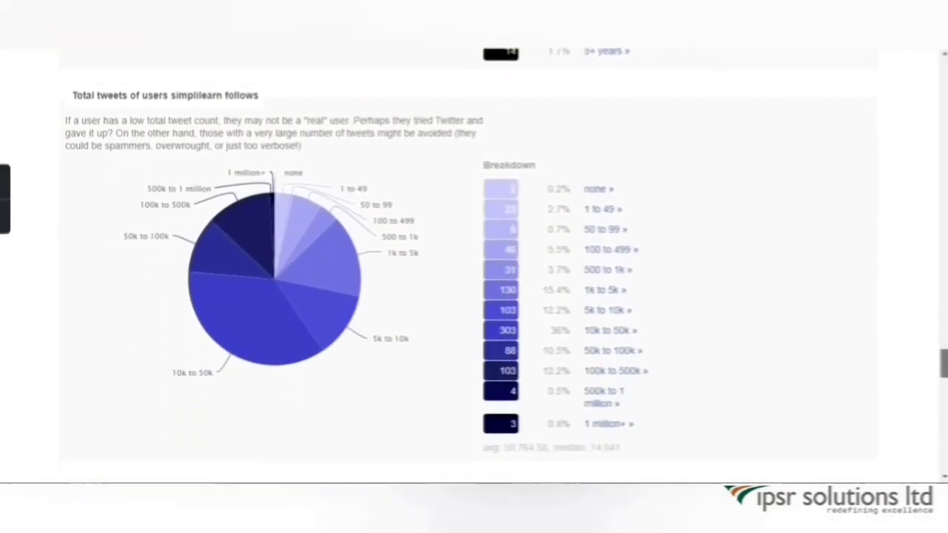
{"action": "scroll", "coordinate": [473, 266], "scroll_direction": "down", "scroll_amount": 5}
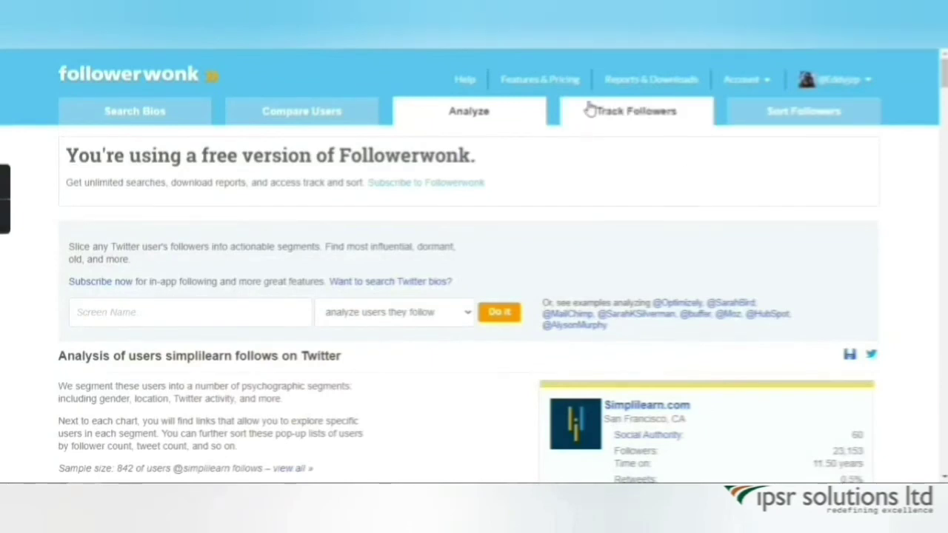
{"action": "left_click", "coordinate": [636, 122]}
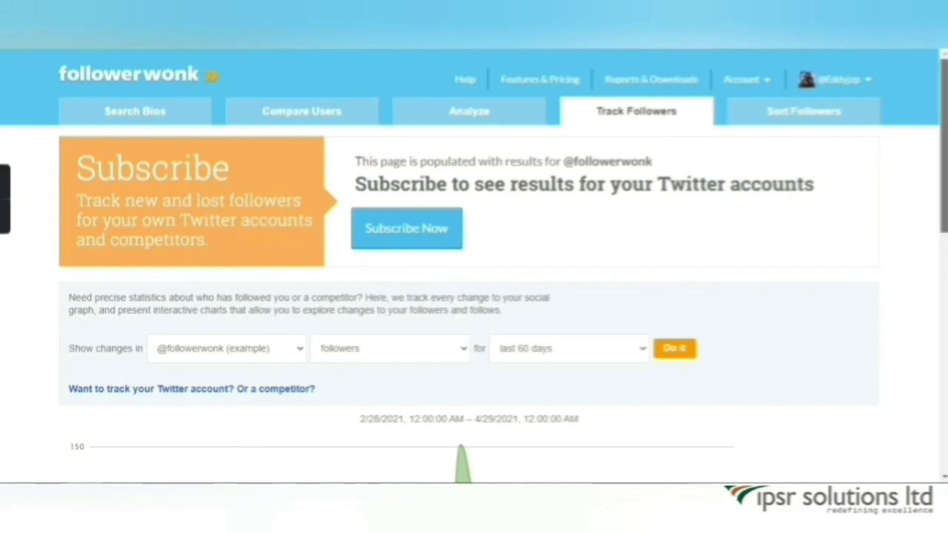
{"action": "scroll", "coordinate": [878, 274], "scroll_direction": "down", "scroll_amount": 2}
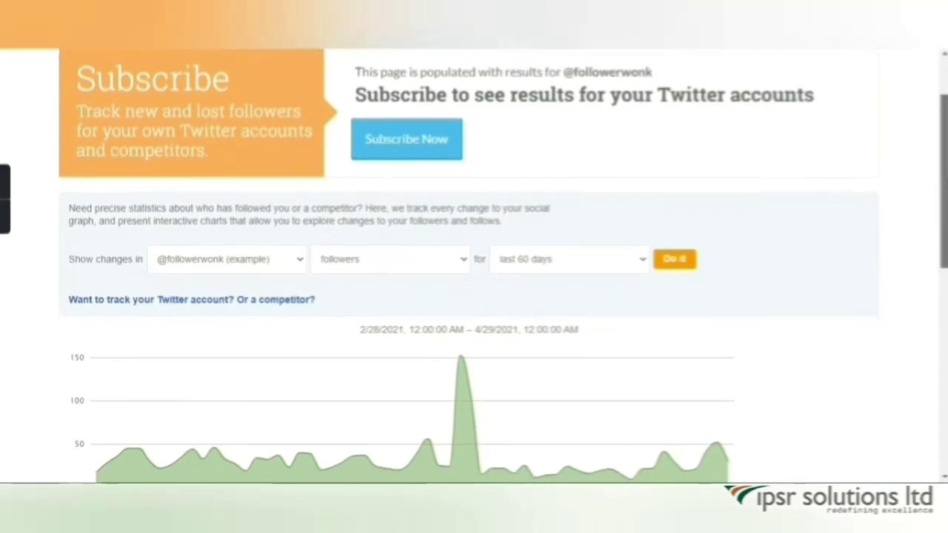
{"action": "scroll", "coordinate": [474, 267], "scroll_direction": "up", "scroll_amount": 1}
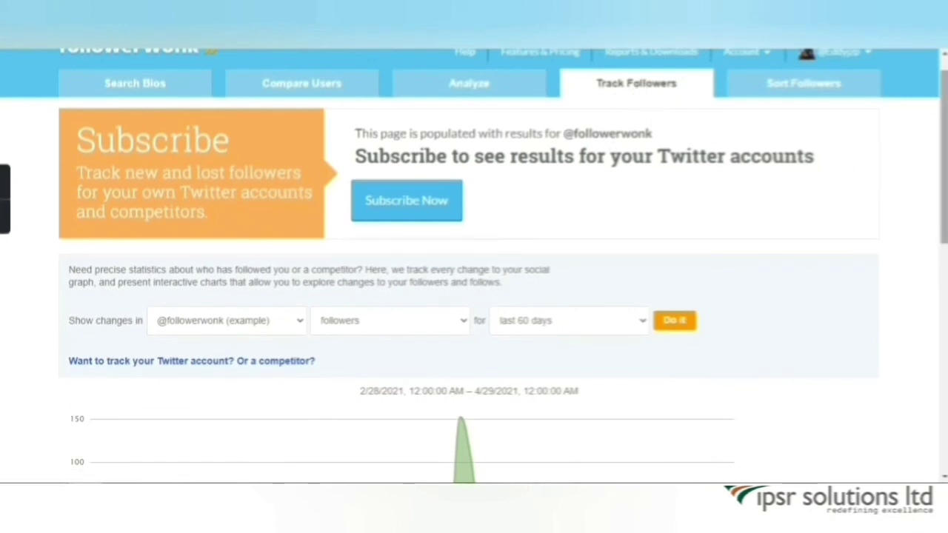
{"action": "scroll", "coordinate": [474, 267], "scroll_direction": "down", "scroll_amount": 1}
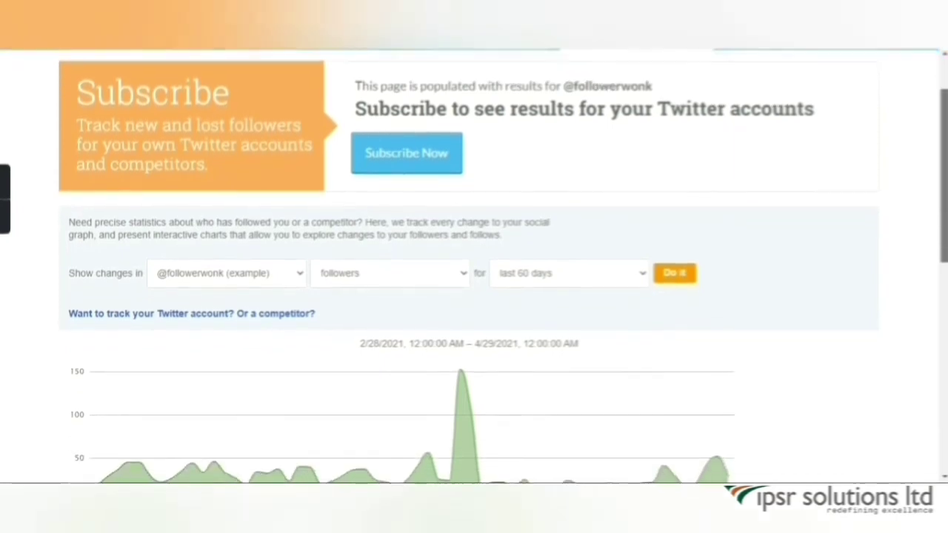
{"action": "scroll", "coordinate": [474, 266], "scroll_direction": "down", "scroll_amount": 2}
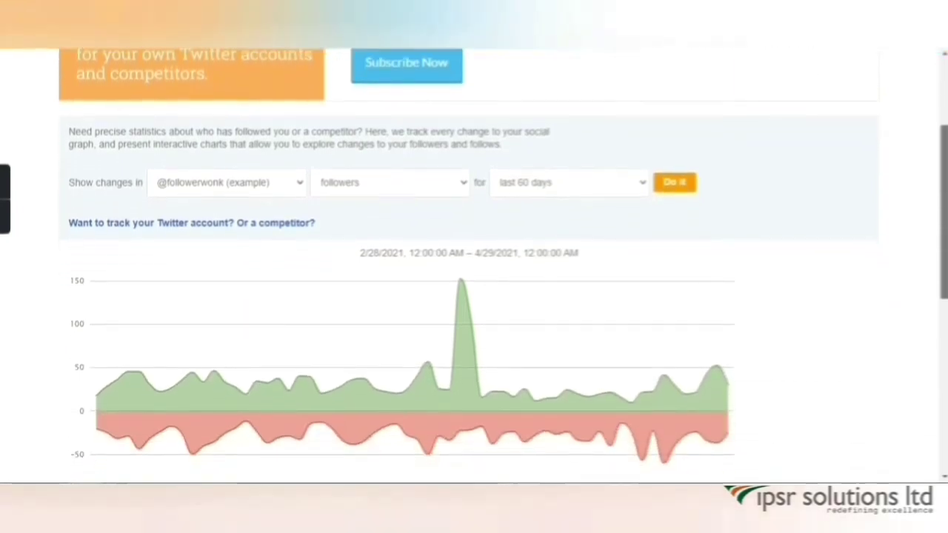
{"action": "scroll", "coordinate": [474, 266], "scroll_direction": "down", "scroll_amount": 1}
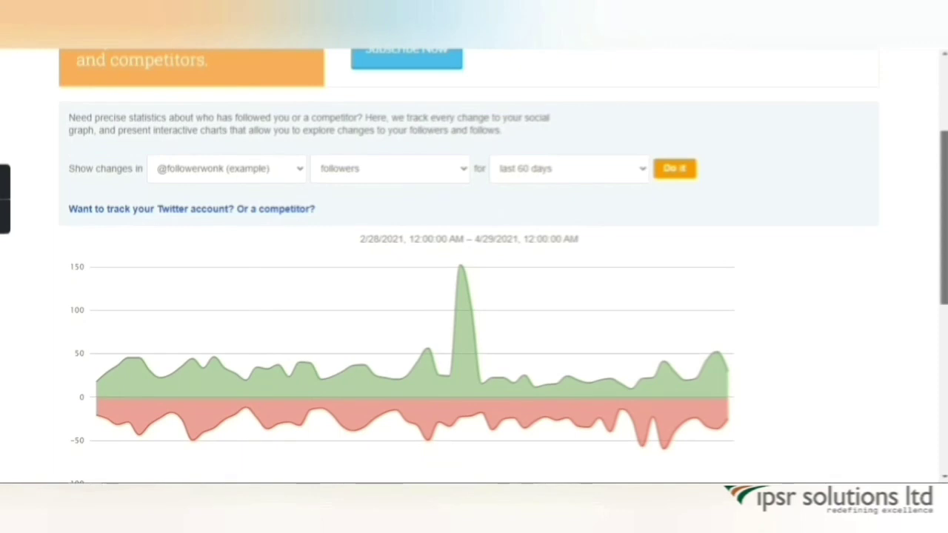
{"action": "scroll", "coordinate": [473, 267], "scroll_direction": "down", "scroll_amount": 1}
{"action": "scroll", "coordinate": [474, 292], "scroll_direction": "down", "scroll_amount": 4}
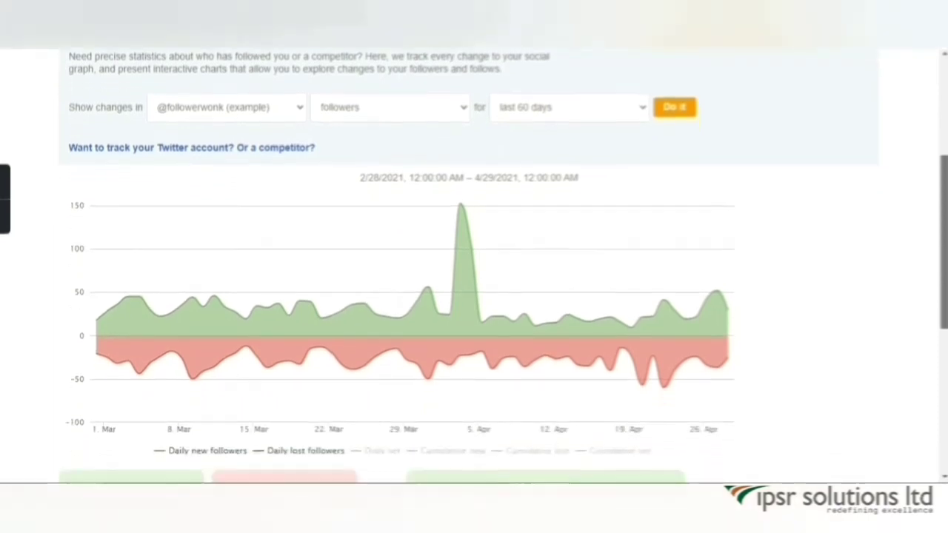
{"action": "scroll", "coordinate": [474, 266], "scroll_direction": "down", "scroll_amount": 1}
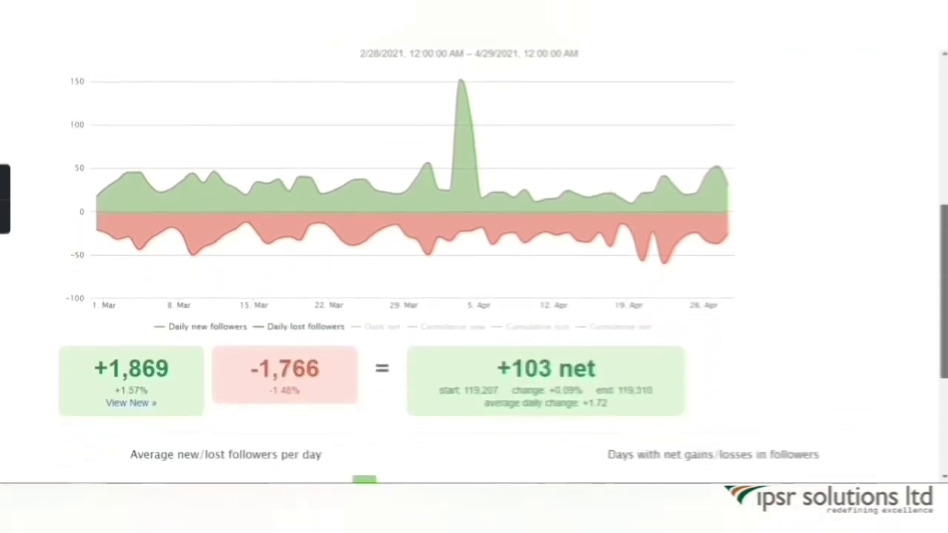
{"action": "scroll", "coordinate": [474, 267], "scroll_direction": "up", "scroll_amount": 6}
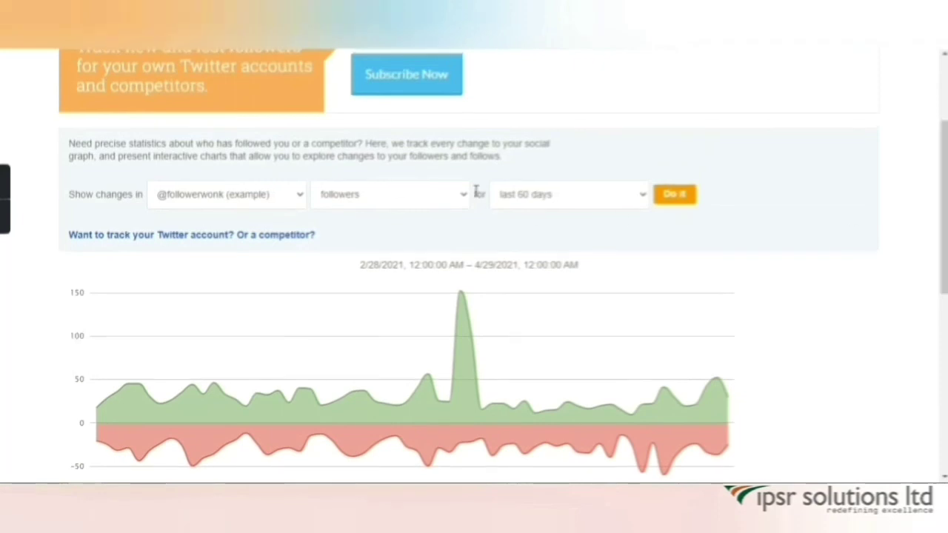
{"action": "left_click", "coordinate": [454, 204]}
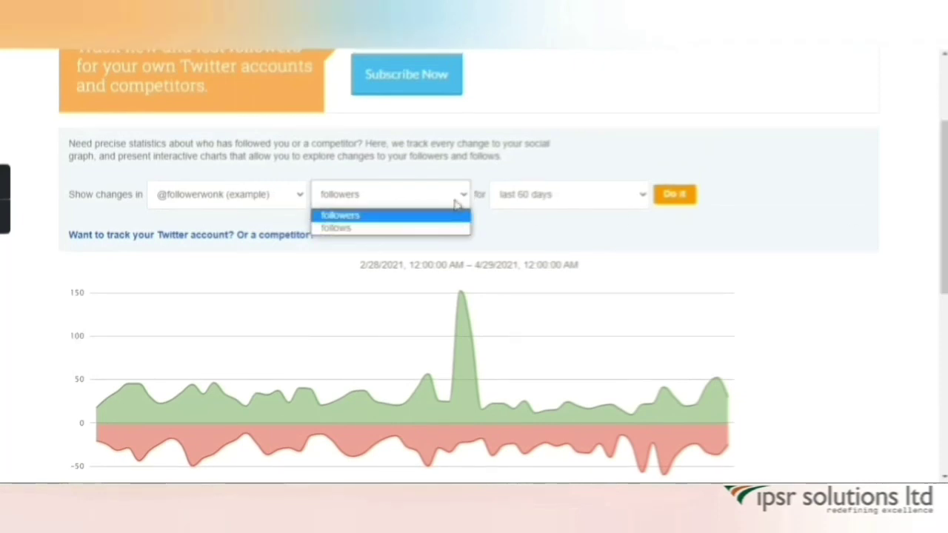
{"action": "left_click", "coordinate": [457, 205]}
{"action": "left_click", "coordinate": [620, 206]}
{"action": "left_click", "coordinate": [621, 206]}
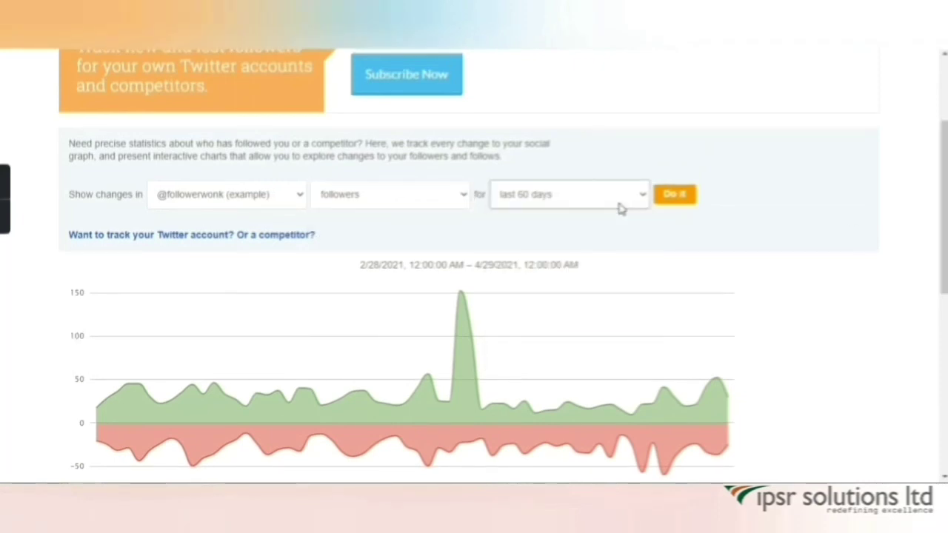
{"action": "left_click", "coordinate": [689, 199]}
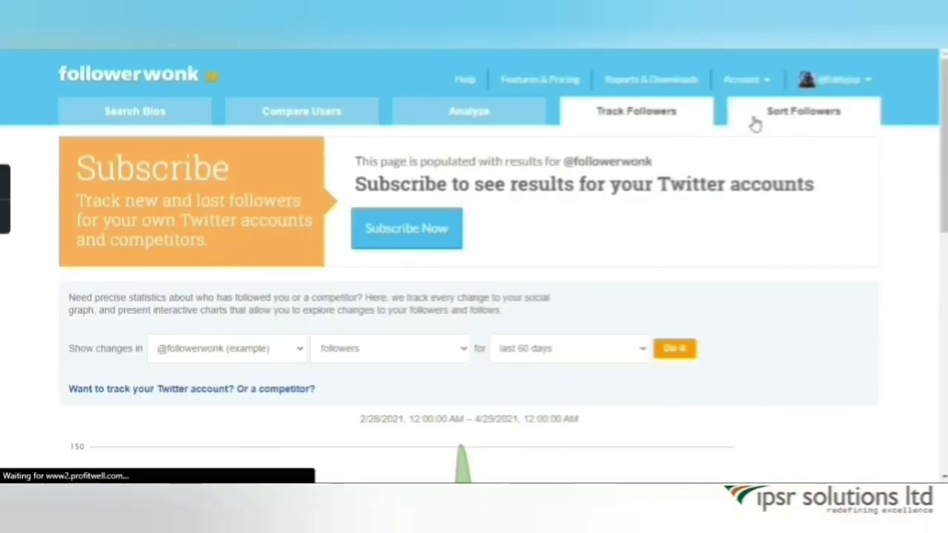
{"action": "left_click", "coordinate": [754, 125]}
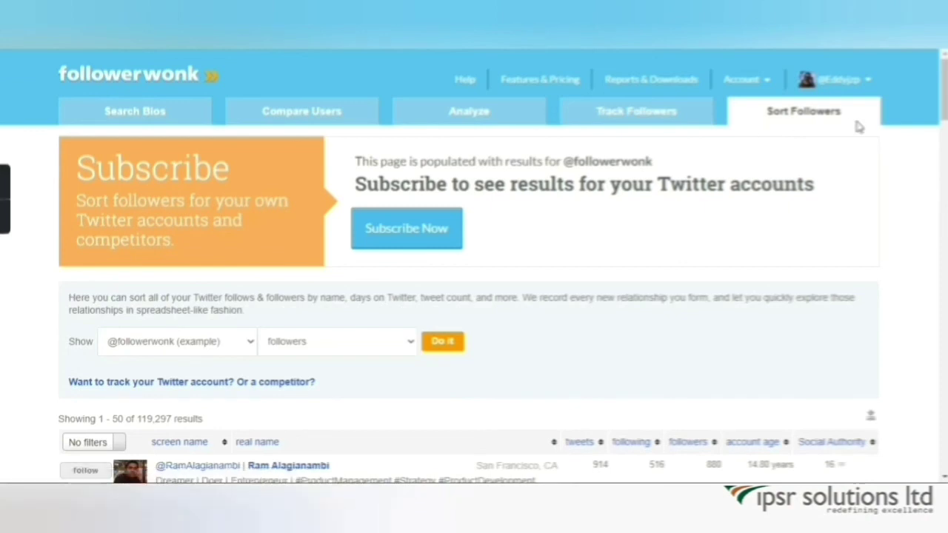
{"action": "scroll", "coordinate": [837, 163], "scroll_direction": "down", "scroll_amount": 2}
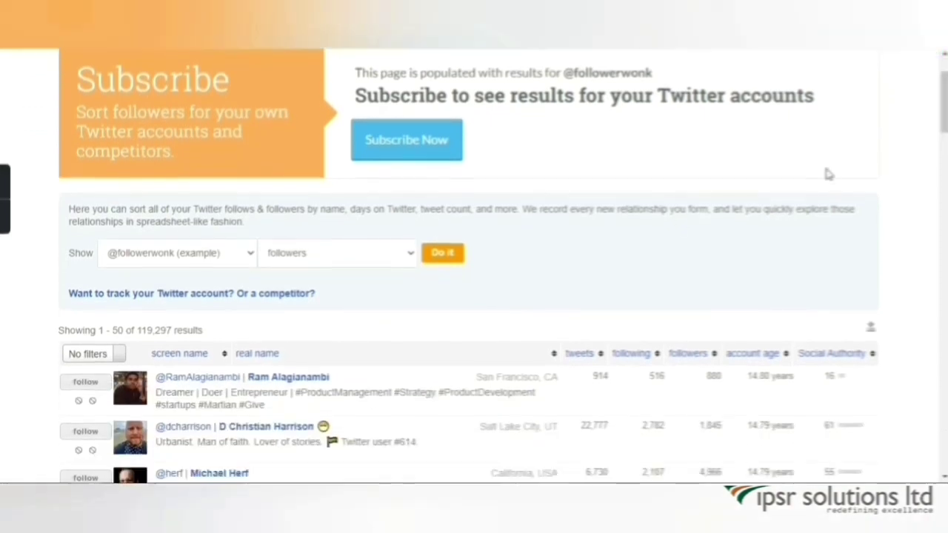
{"action": "left_click", "coordinate": [409, 255]}
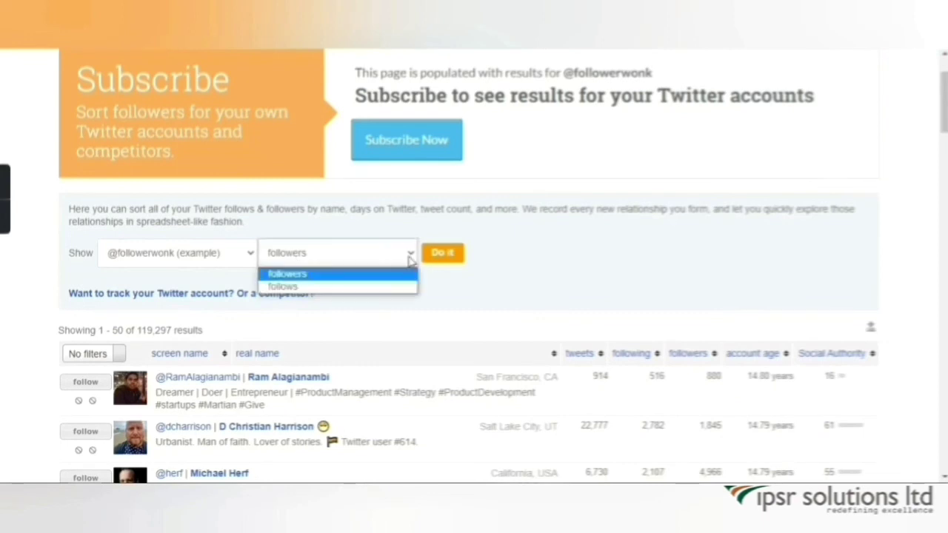
{"action": "left_click", "coordinate": [411, 259]}
{"action": "left_click", "coordinate": [410, 259]}
{"action": "left_click", "coordinate": [409, 258]}
{"action": "left_click", "coordinate": [442, 256]}
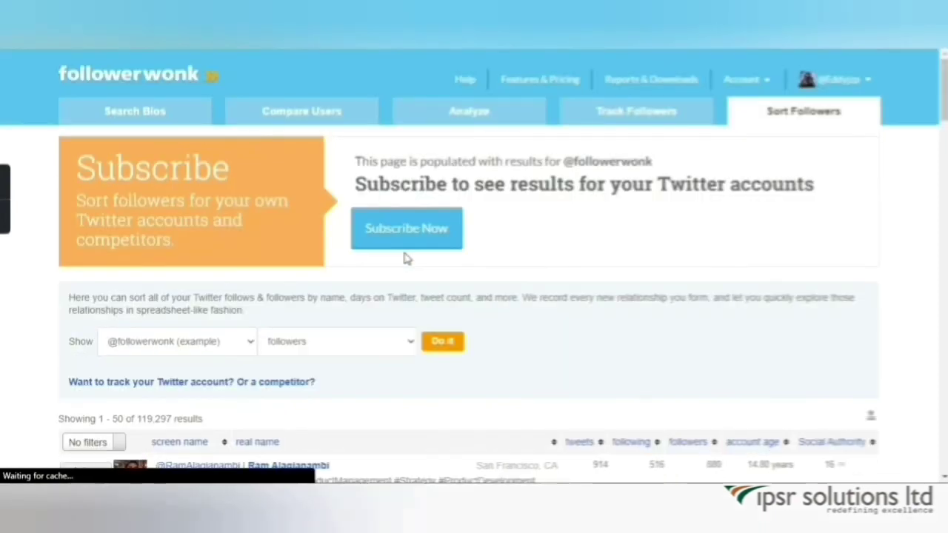
{"action": "scroll", "coordinate": [406, 257], "scroll_direction": "down", "scroll_amount": 4}
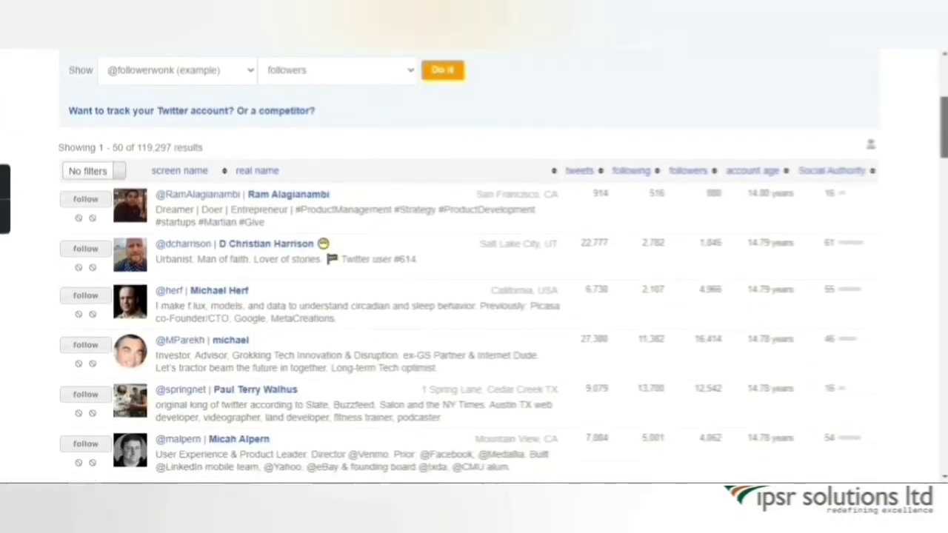